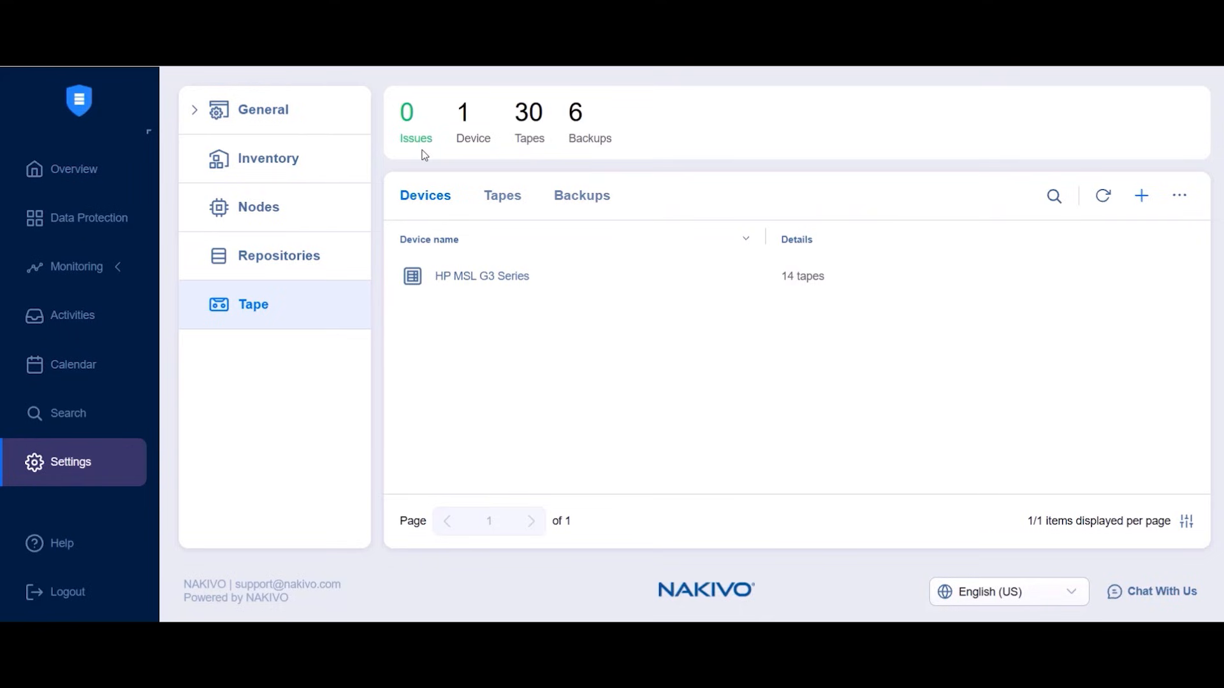
Start adding a robotic tape library or VTL with Tape Transporter2 as the assigned transporter.
left_click(1135, 199)
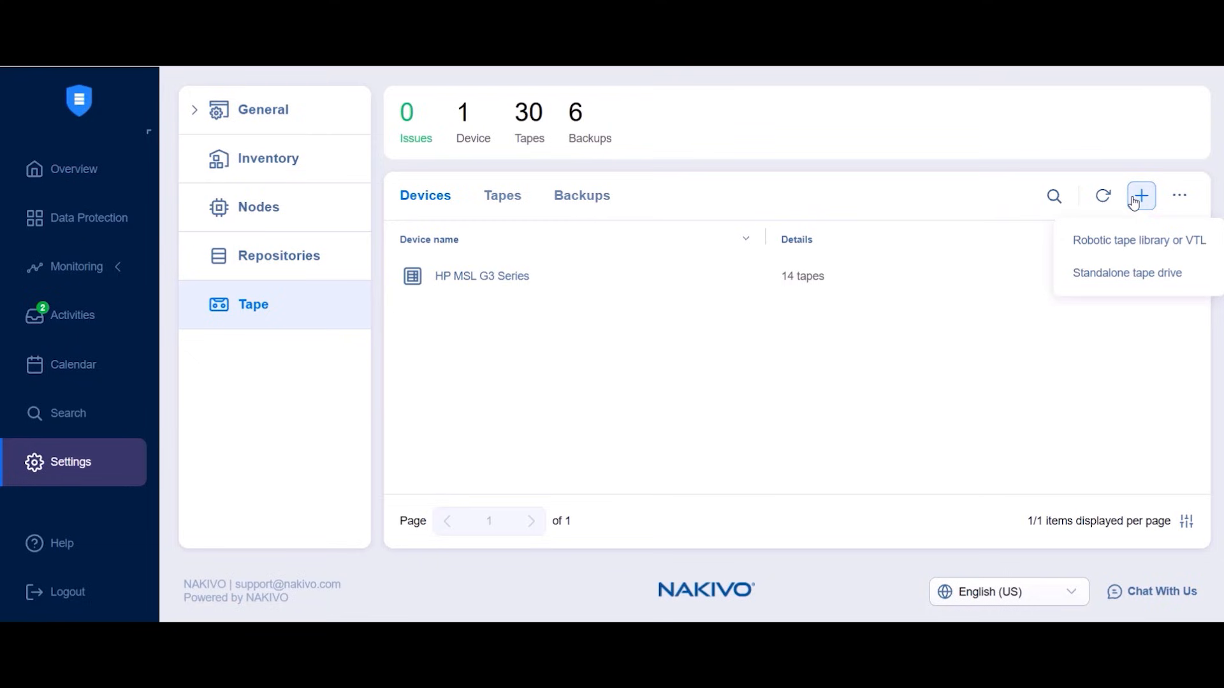
left_click(1141, 241)
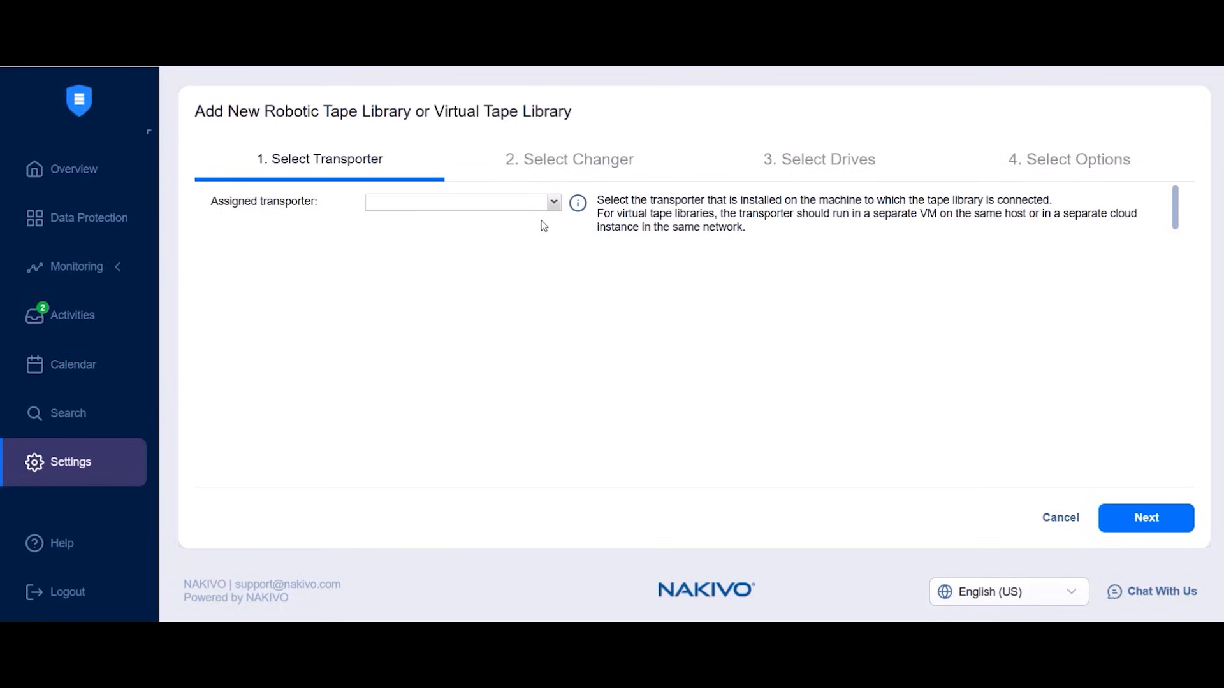
left_click(435, 202)
scroll(432, 306, "down", 2)
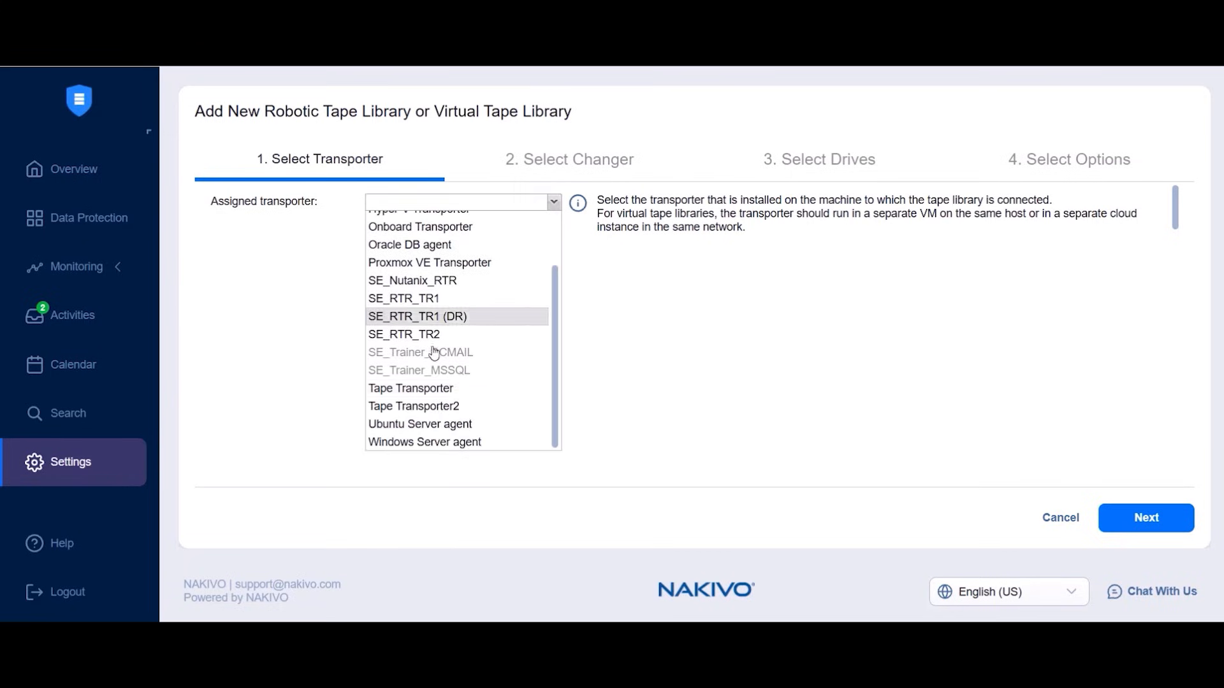
left_click(431, 407)
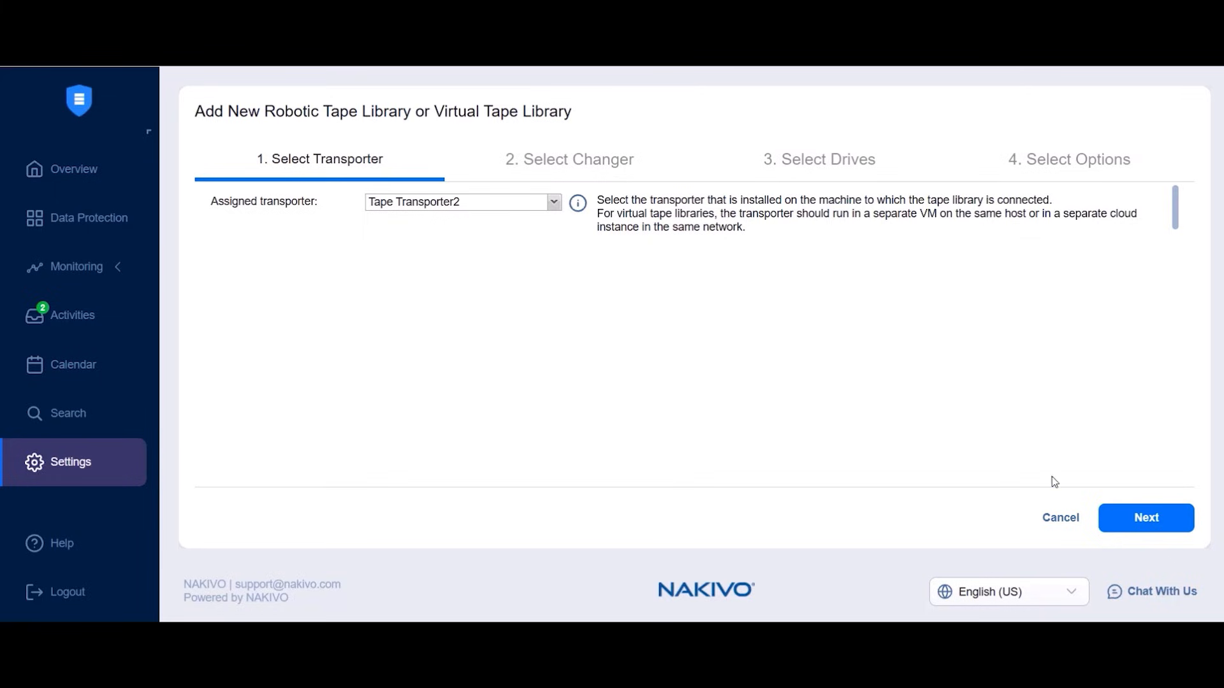
left_click(1144, 515)
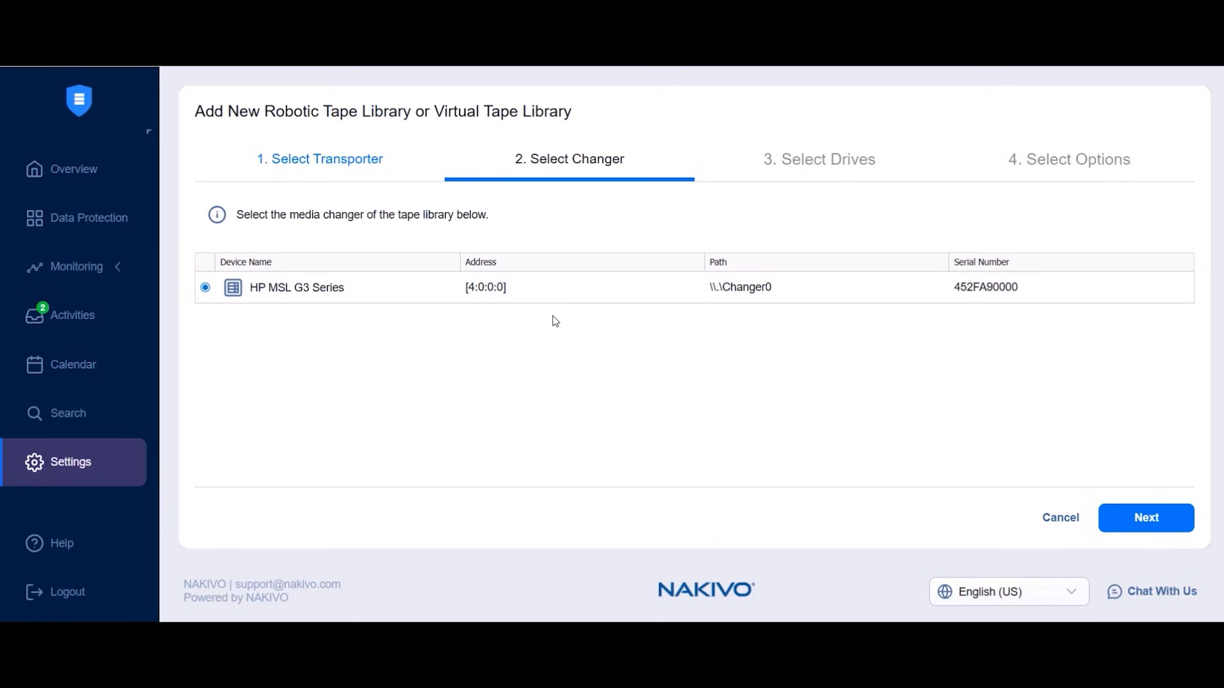
Accept the HP MSL G3 Series media changer and all four HP Ultrium 4-SCSI drives for the library.
left_click(1116, 517)
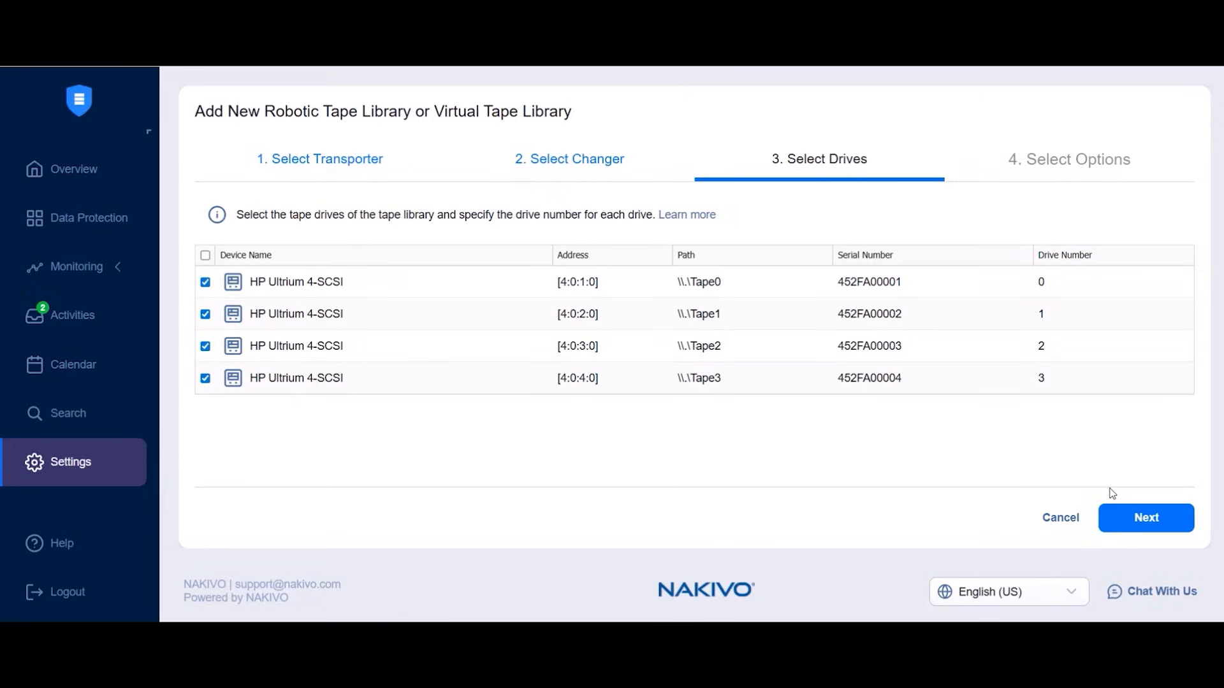
left_click(1123, 513)
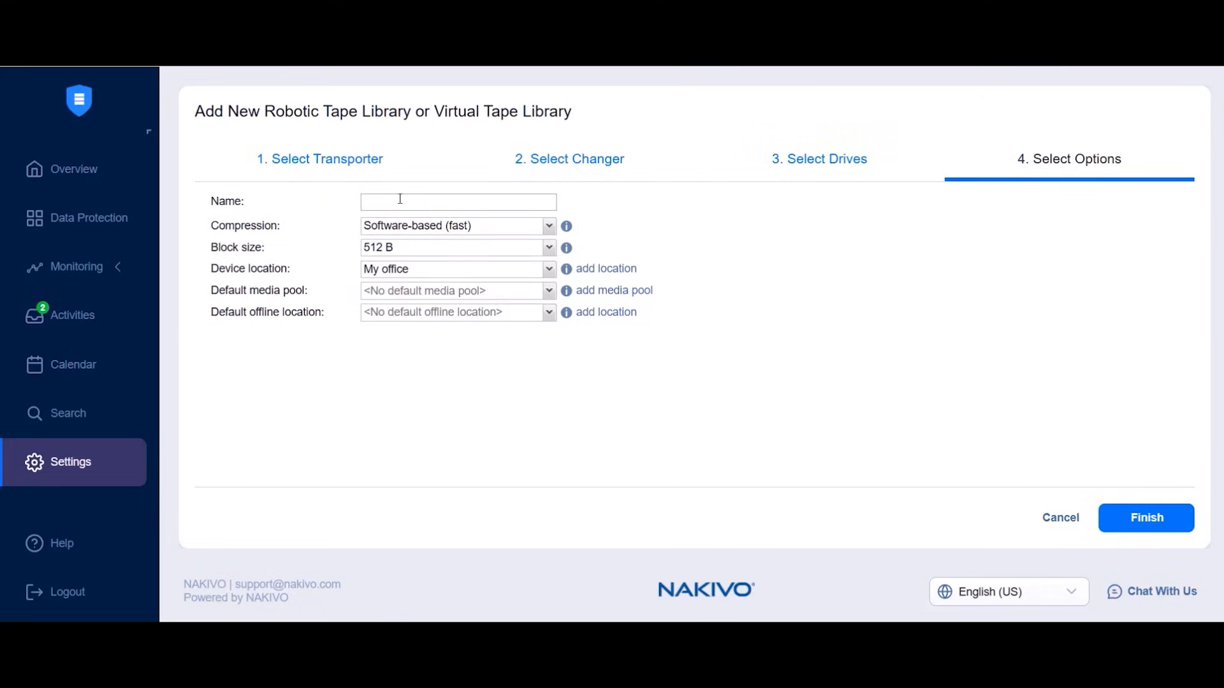
Name the library HQ-LTO3-Library-01, keep Software-based (fast) compression and set the block size to 64 KB.
type("HQ-LTO3-Library-01")
left_click(498, 229)
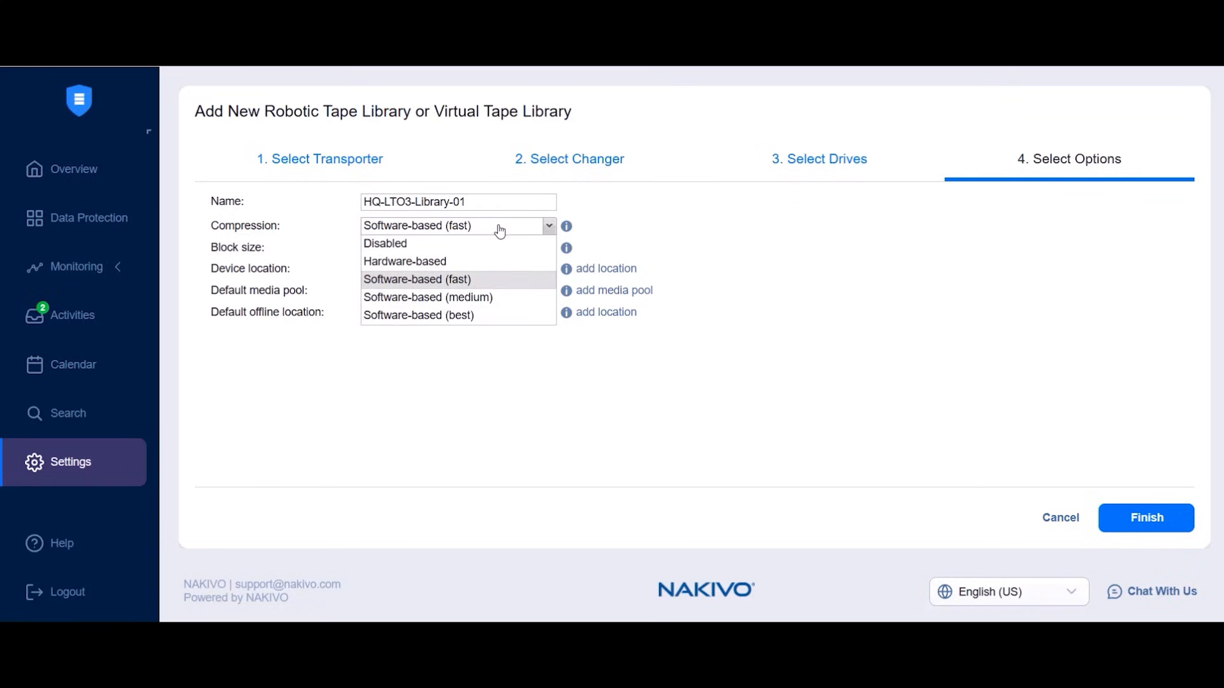
left_click(431, 288)
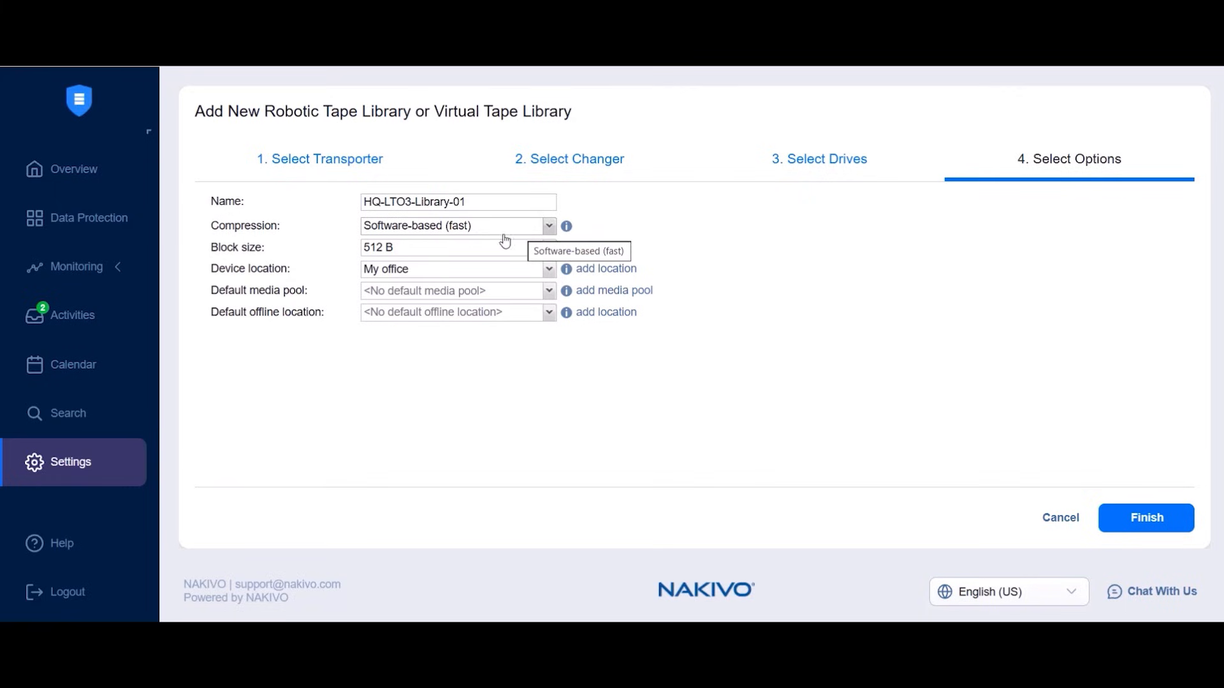
left_click(379, 249)
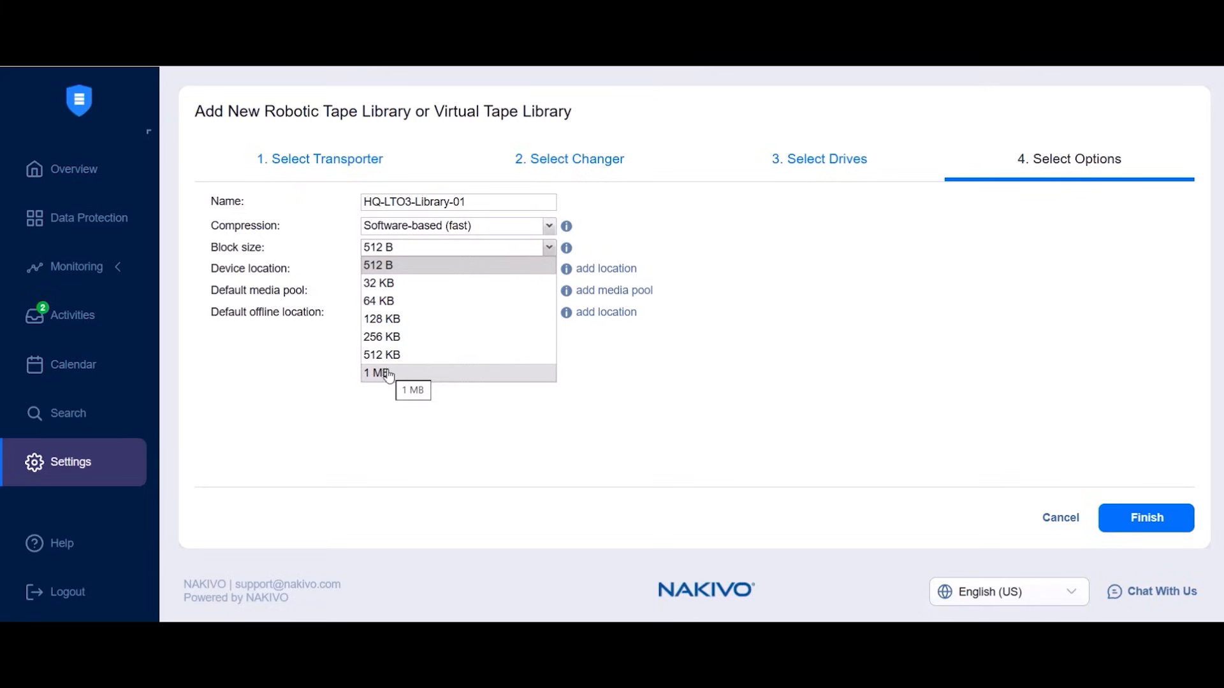
left_click(378, 303)
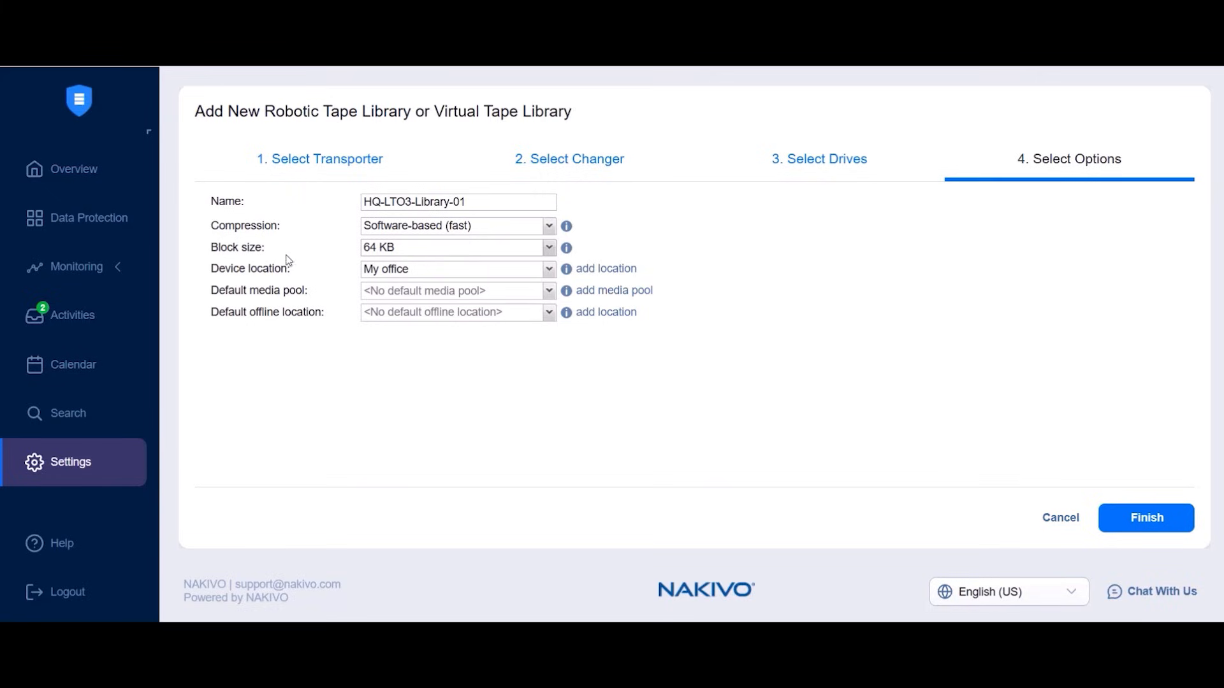
Review the available device locations and the form for a new location, and close them without adding one.
left_click(388, 270)
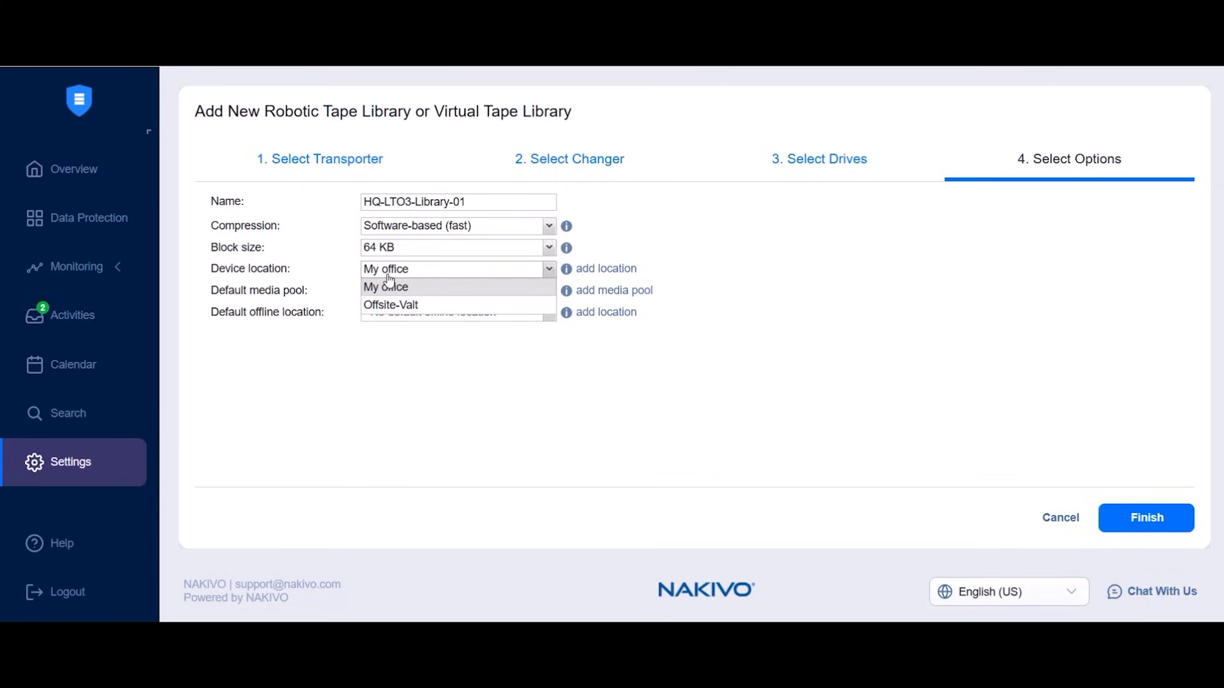
left_click(587, 269)
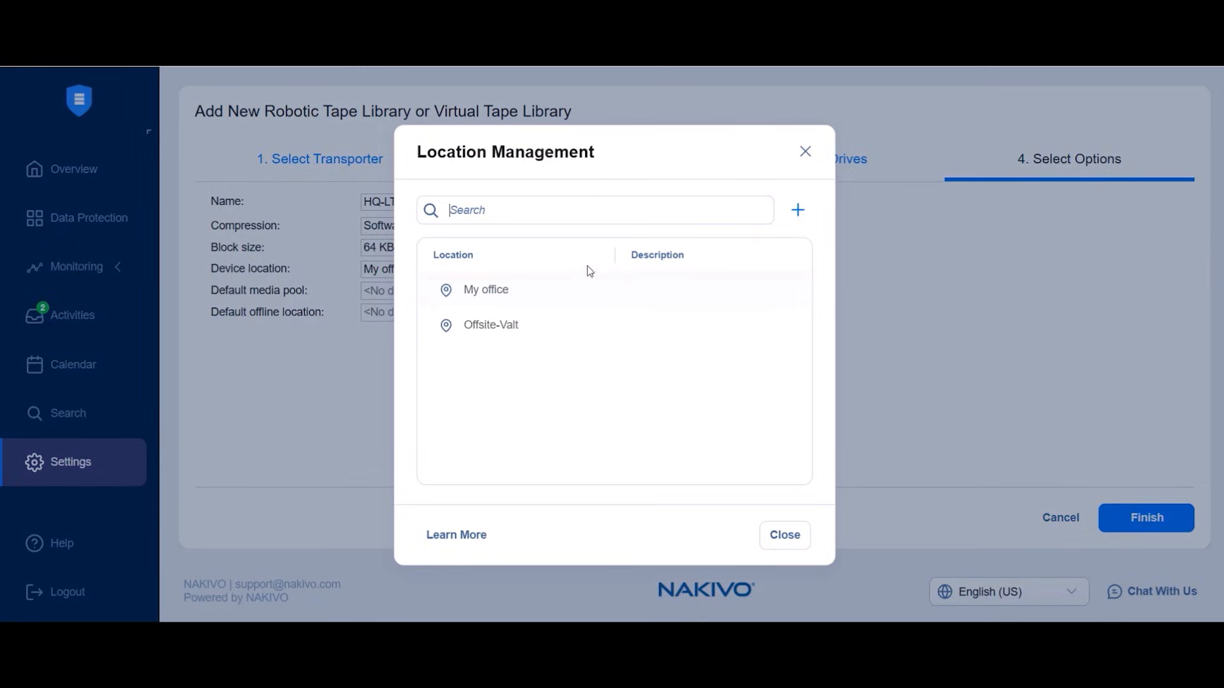
left_click(798, 210)
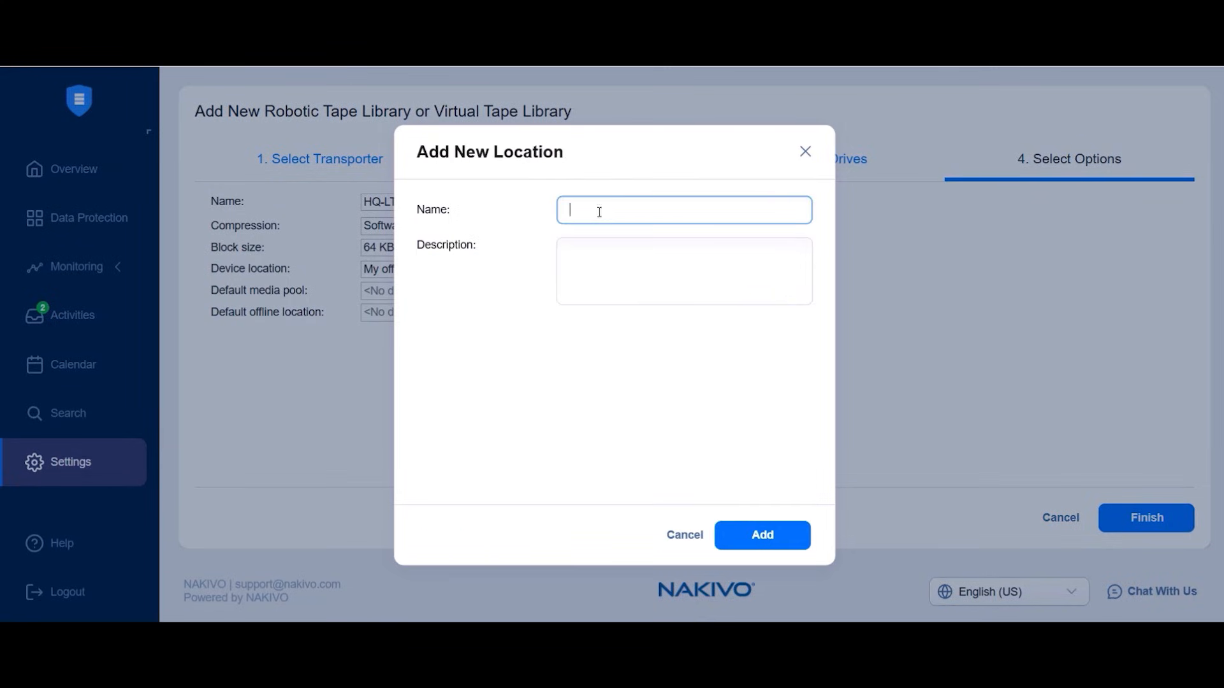
left_click(696, 536)
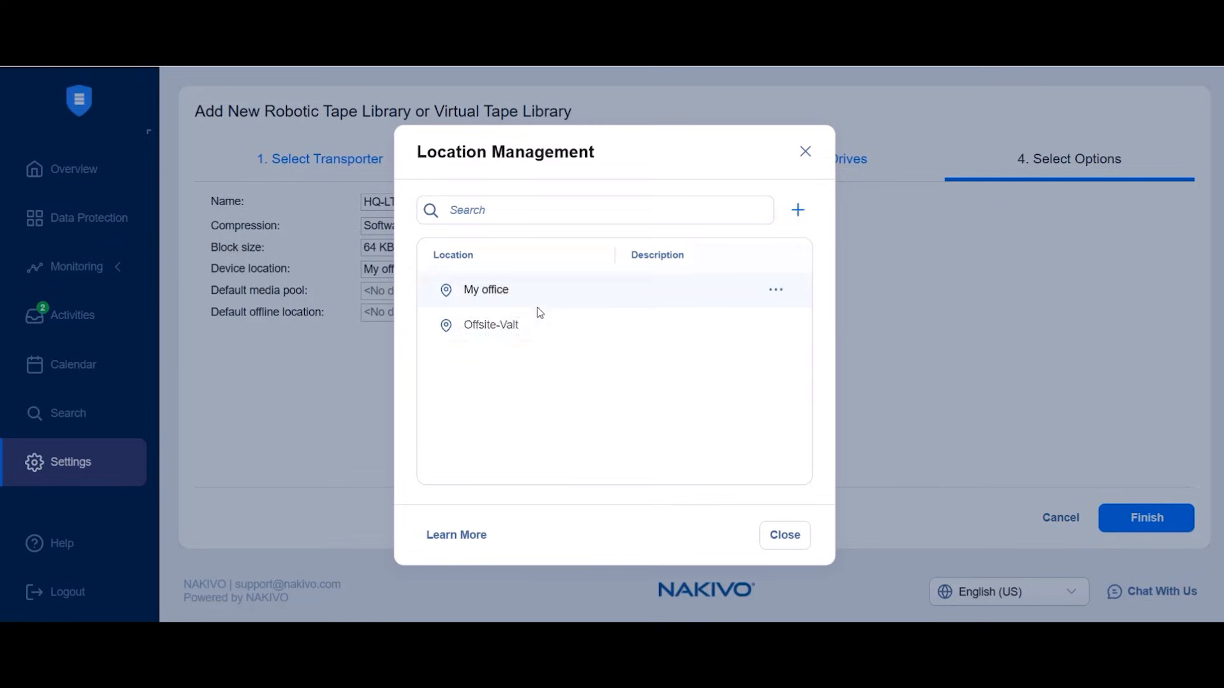
left_click(788, 537)
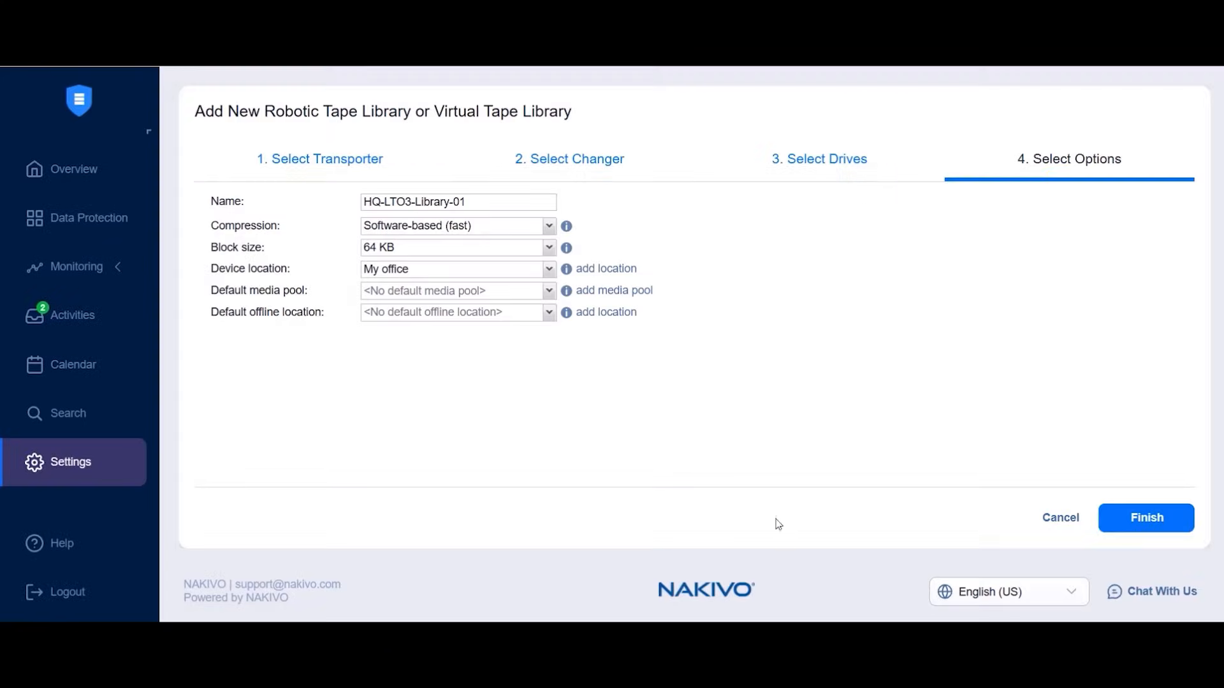
Examine the media pool management and the new media pool options for offline tapes, and close them without creating a pool.
left_click(421, 306)
left_click(608, 294)
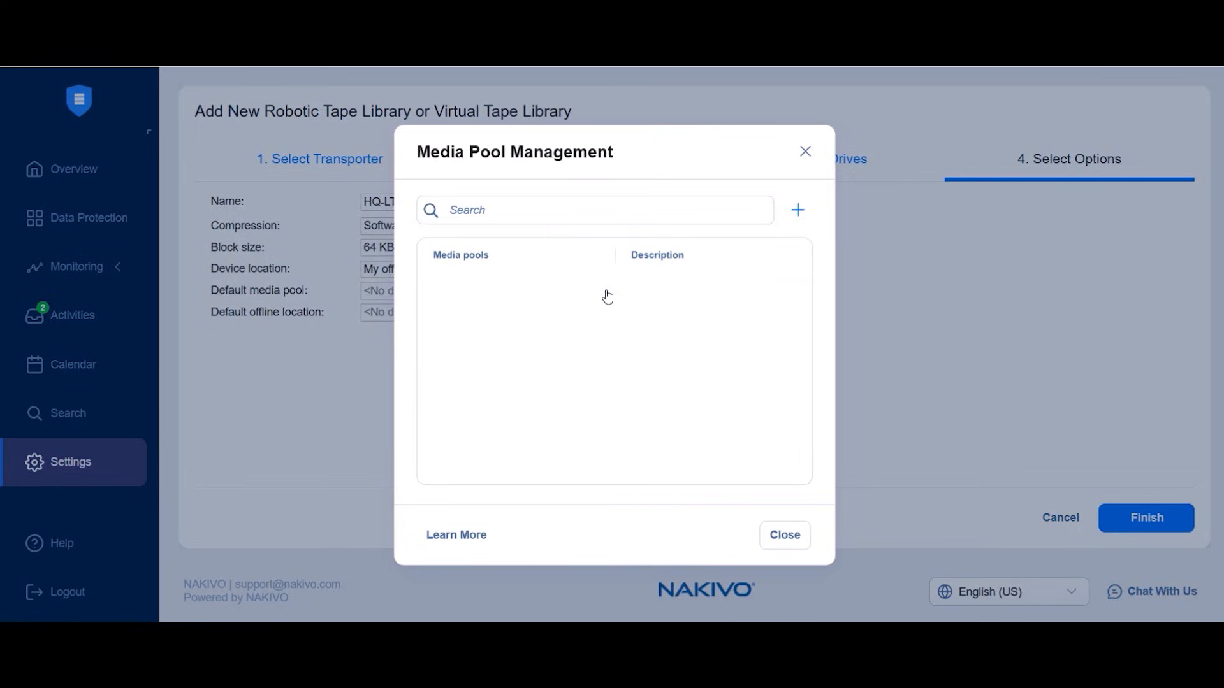
left_click(796, 211)
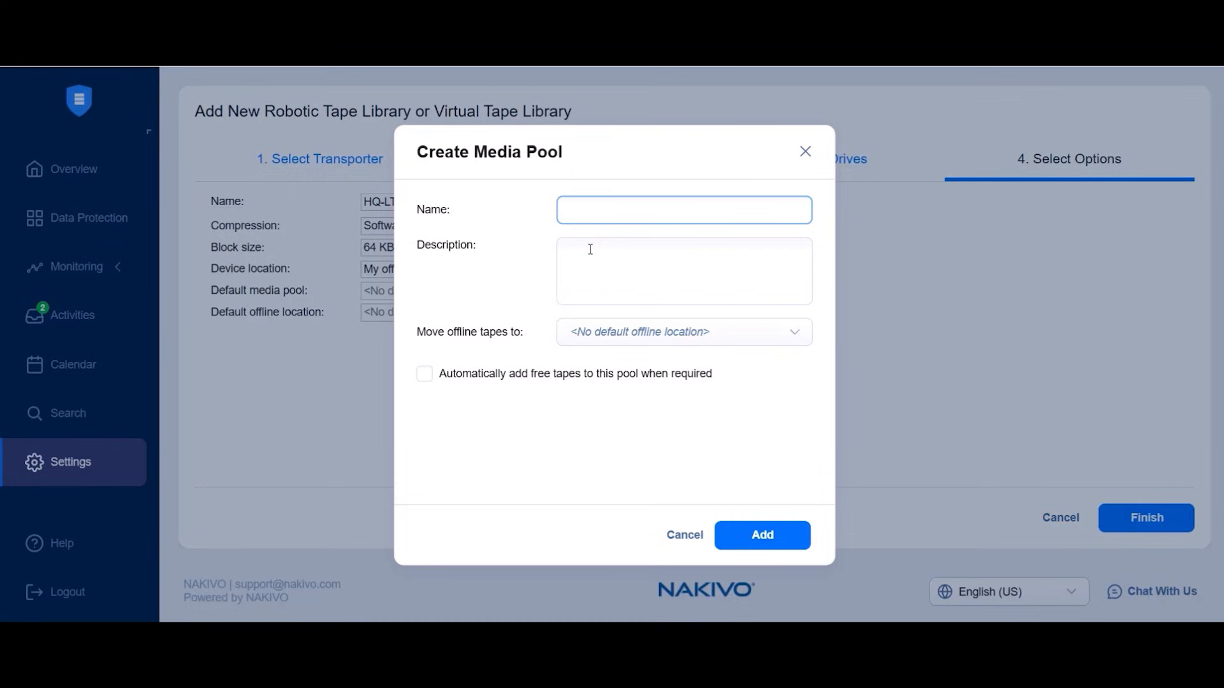
left_click(591, 338)
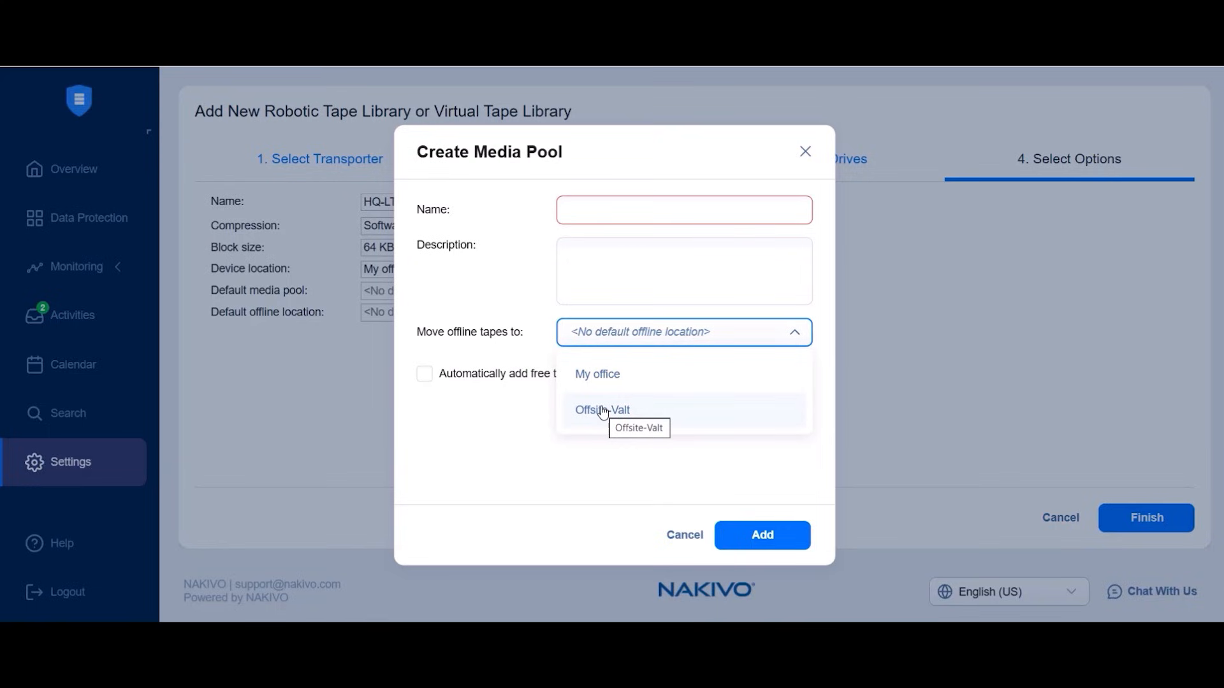
left_click(465, 393)
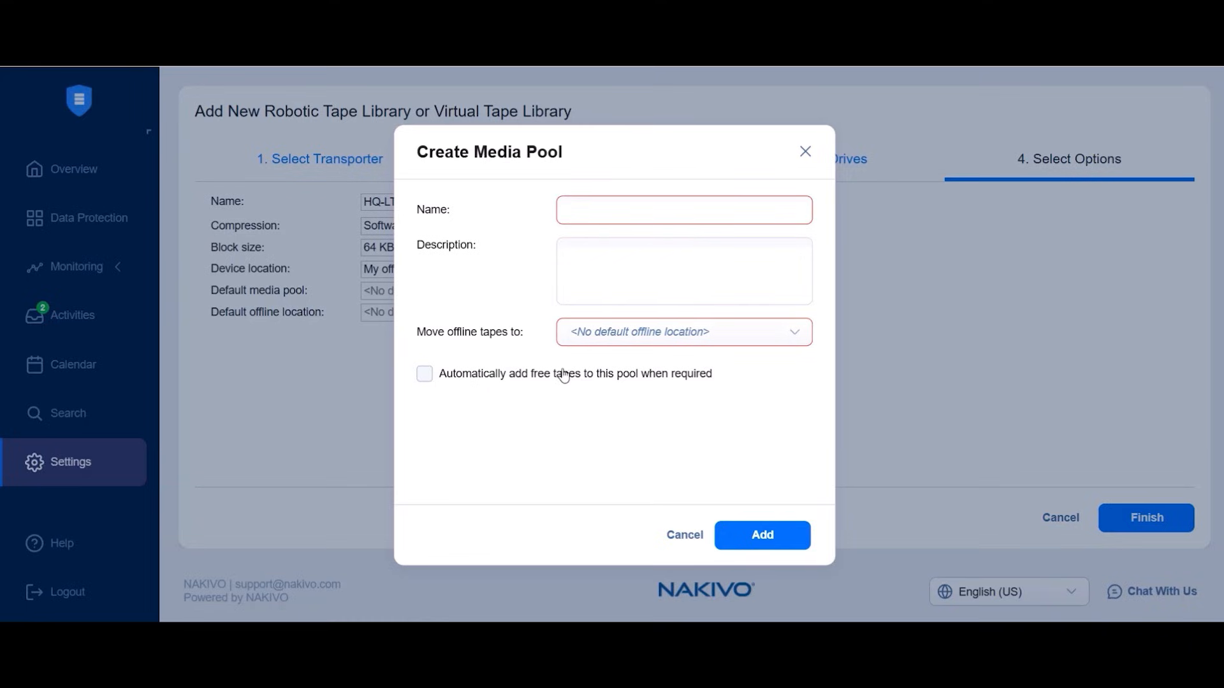
left_click(697, 538)
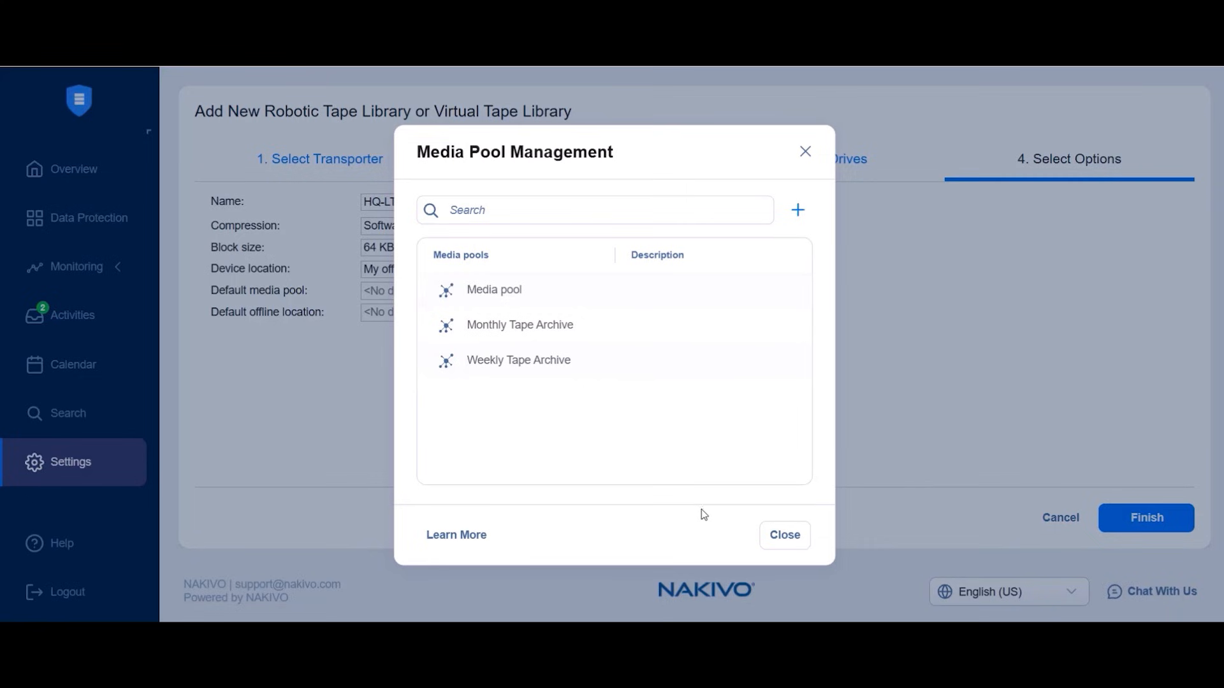
left_click(768, 537)
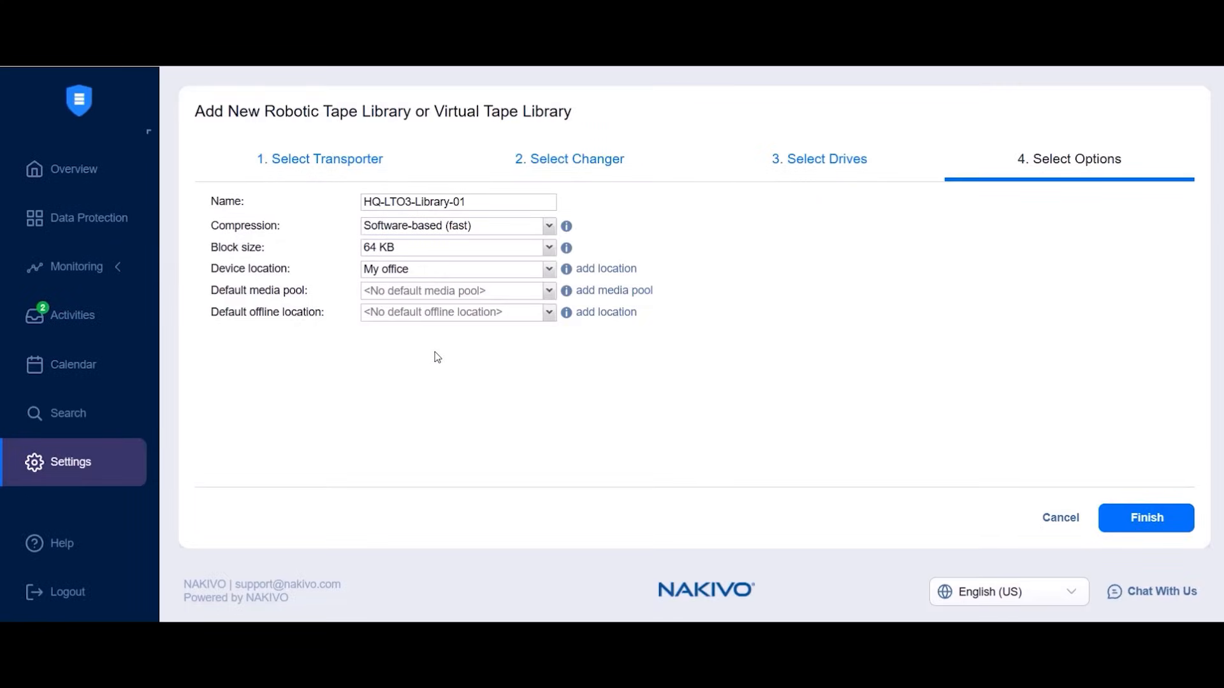
Set the default offline location to Offsite-Valt and finish adding the tape library.
left_click(396, 312)
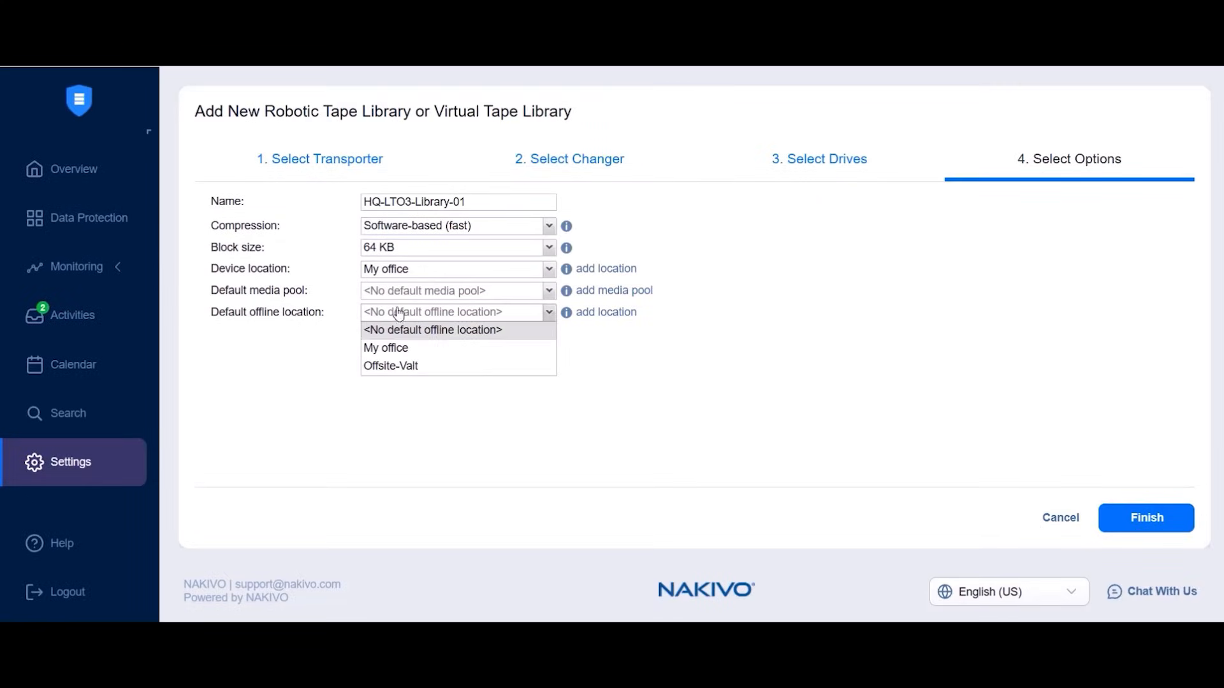
left_click(403, 368)
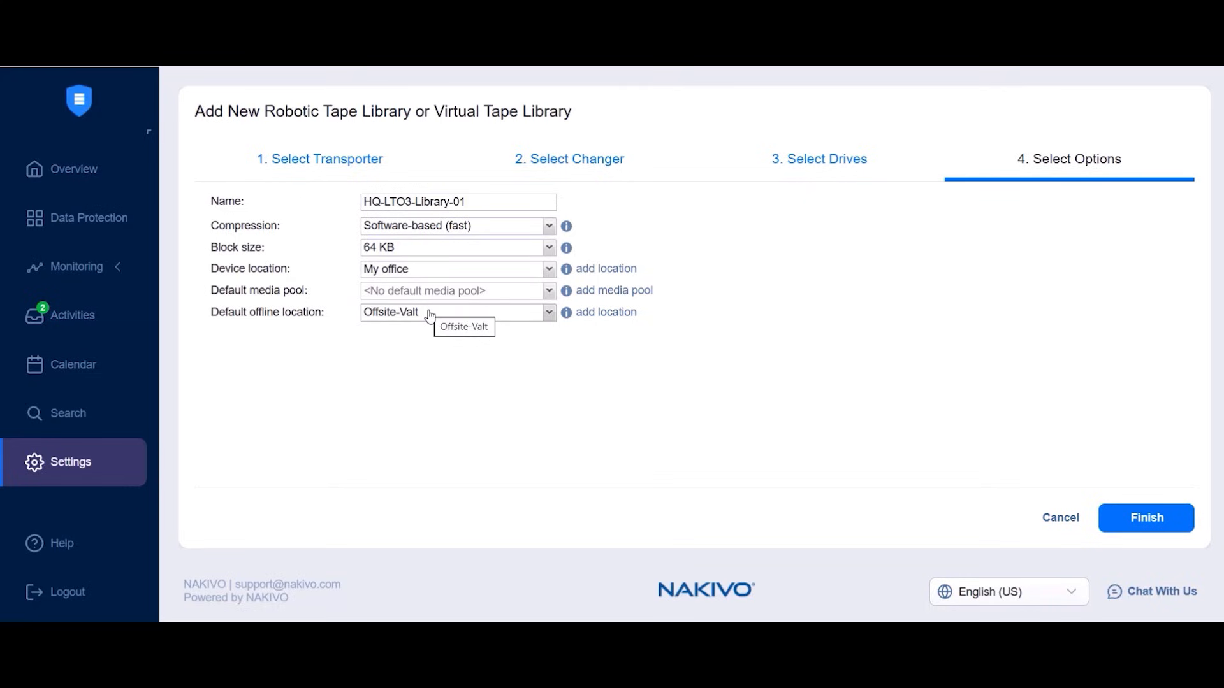
left_click(1143, 521)
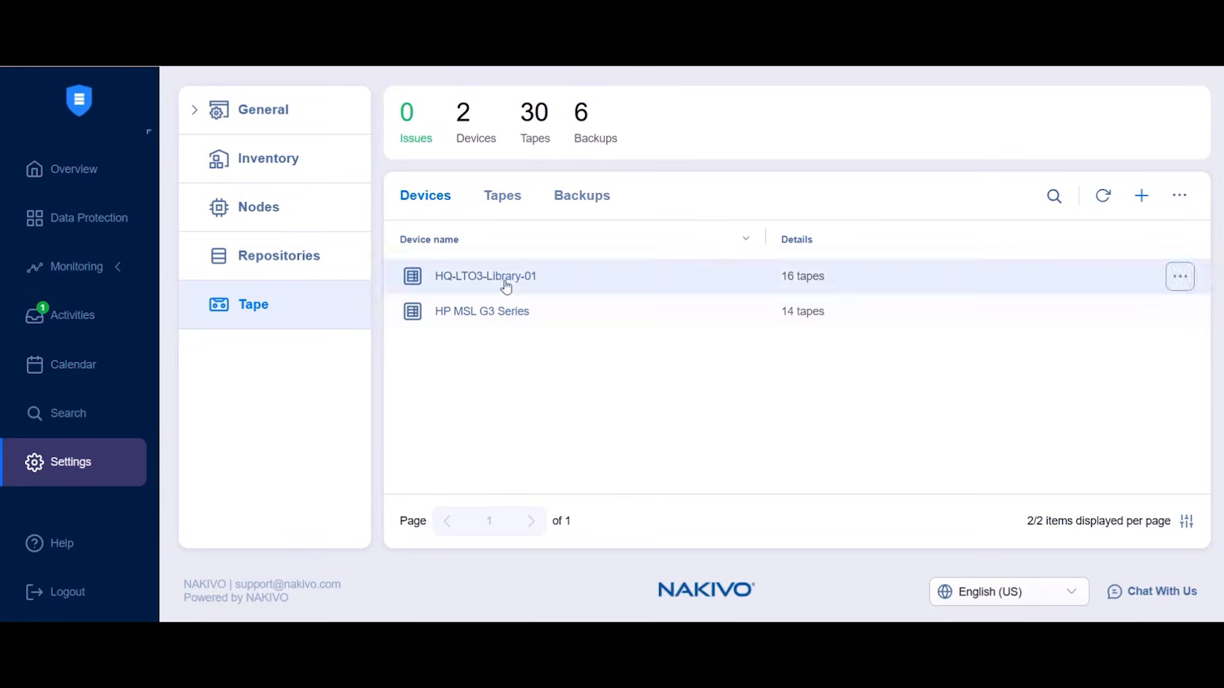
Check the refresh options for all tape devices and dismiss them without refreshing.
left_click(503, 276)
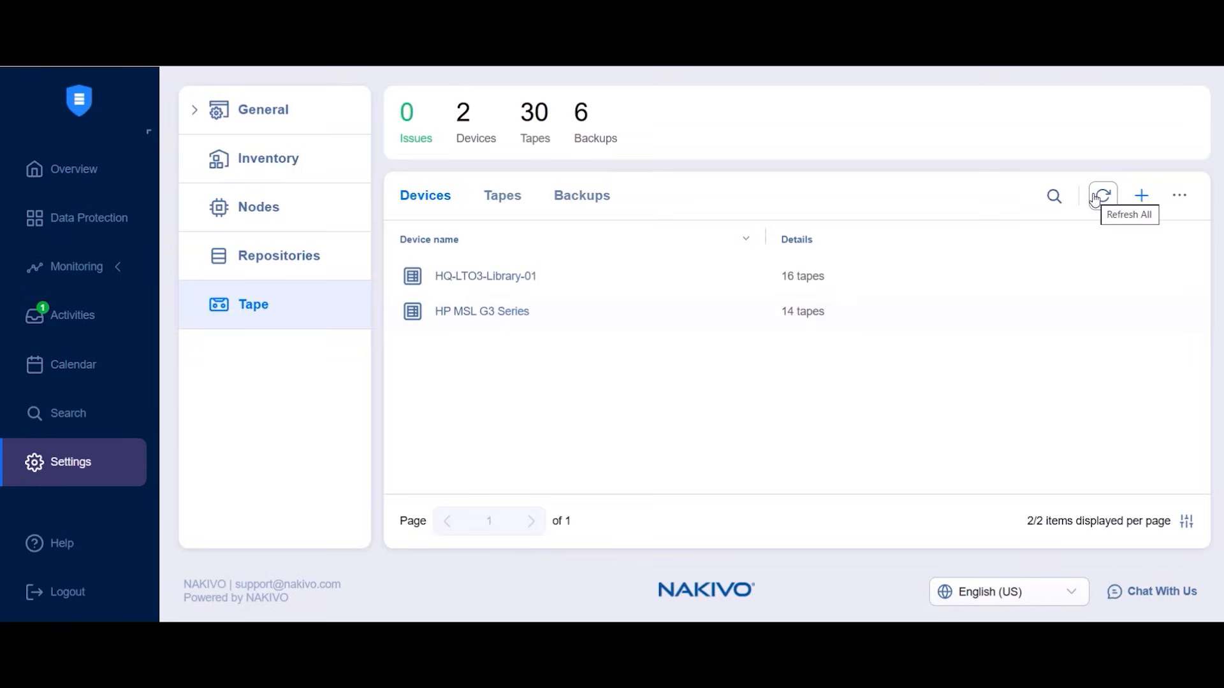
left_click(1097, 199)
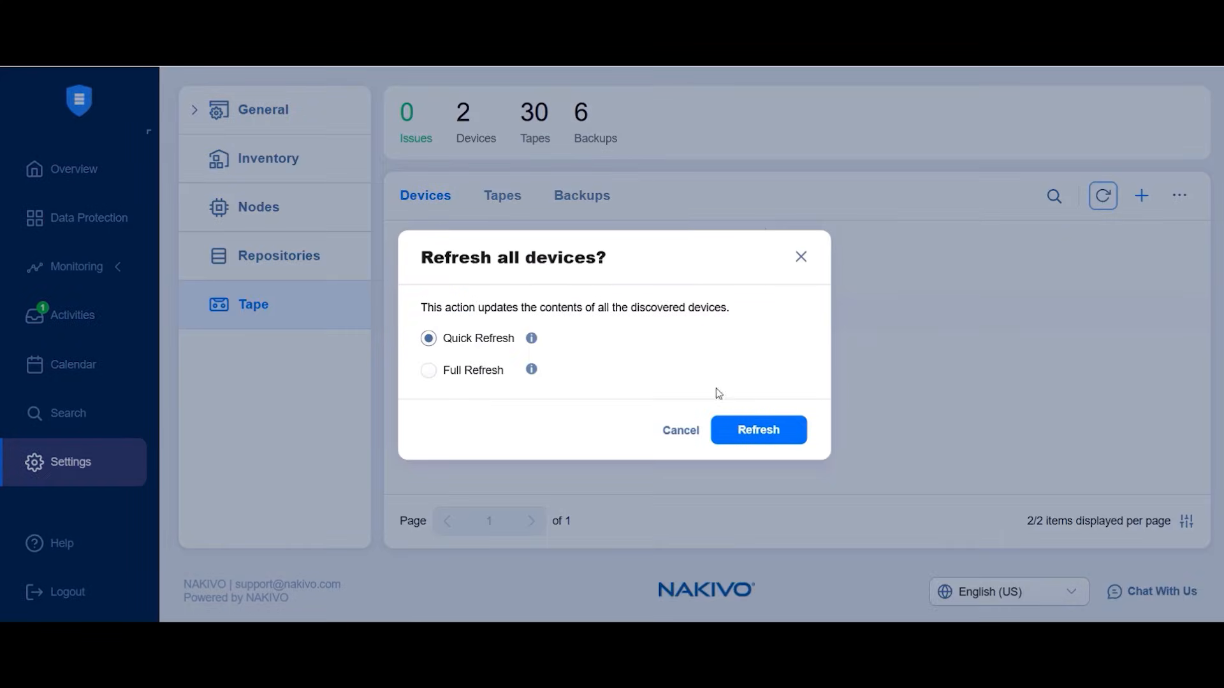
left_click(674, 428)
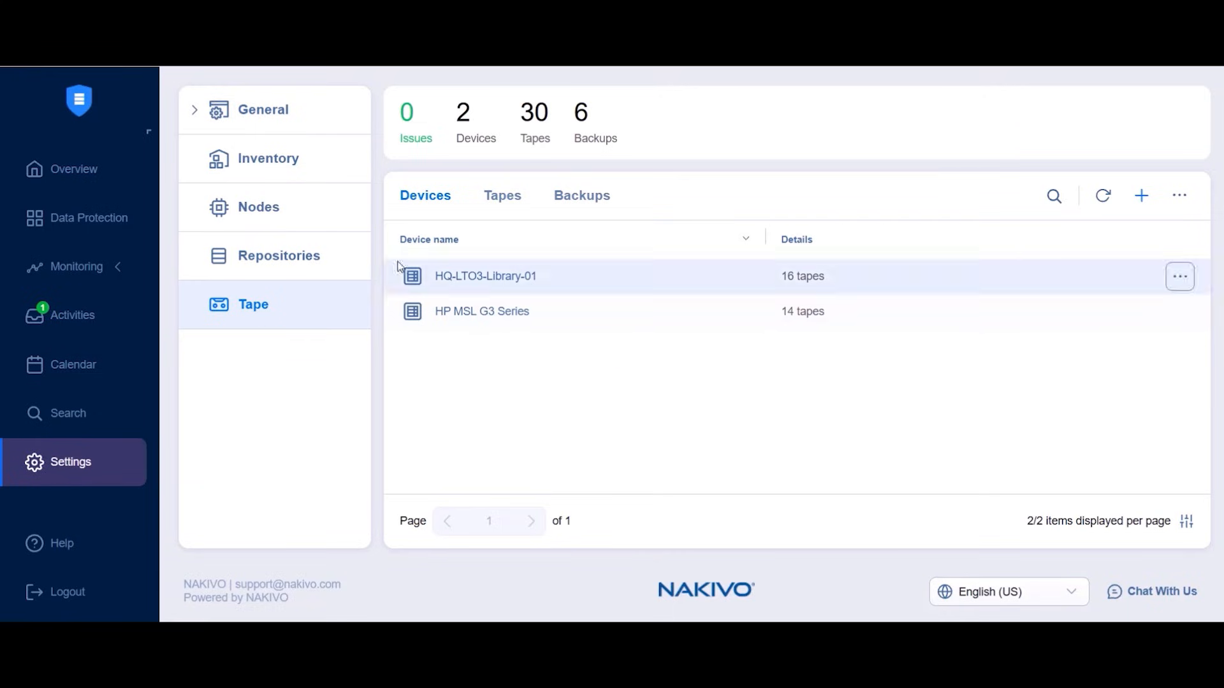
Preview adding a standalone tape drive with Tape Transporter2 as the assigned transporter, and cancel at its options.
left_click(1141, 196)
left_click(1097, 278)
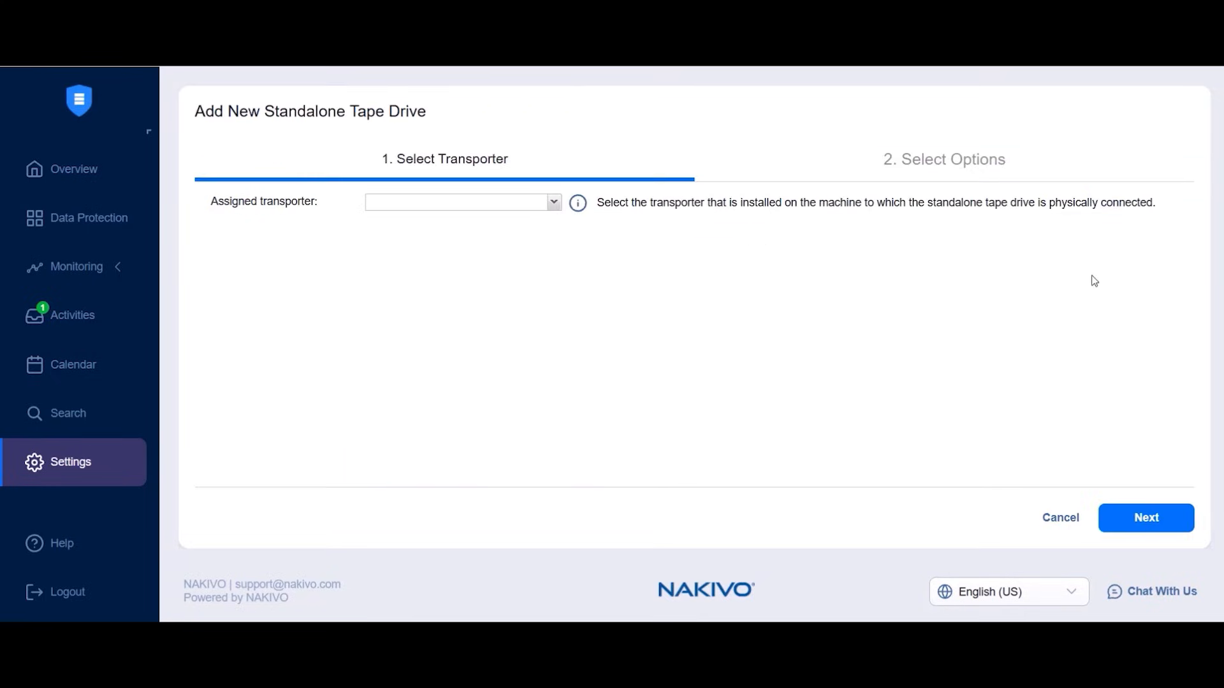
left_click(454, 209)
scroll(449, 383, "down", 2)
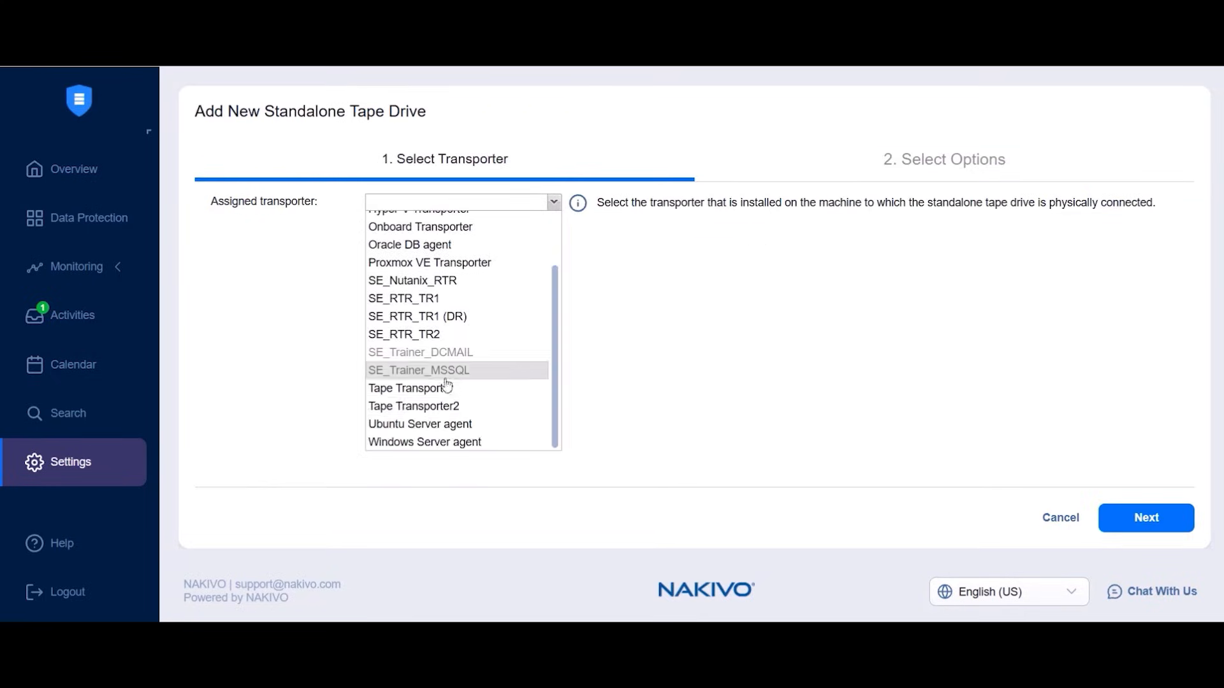
left_click(434, 412)
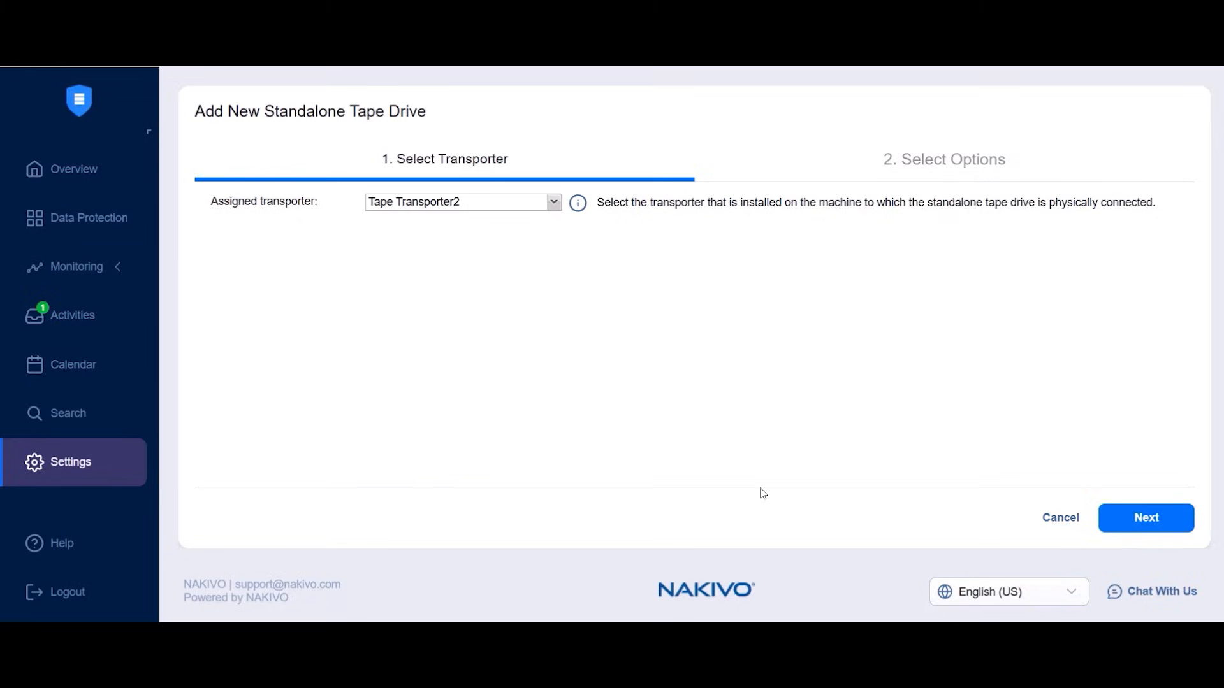
left_click(1163, 526)
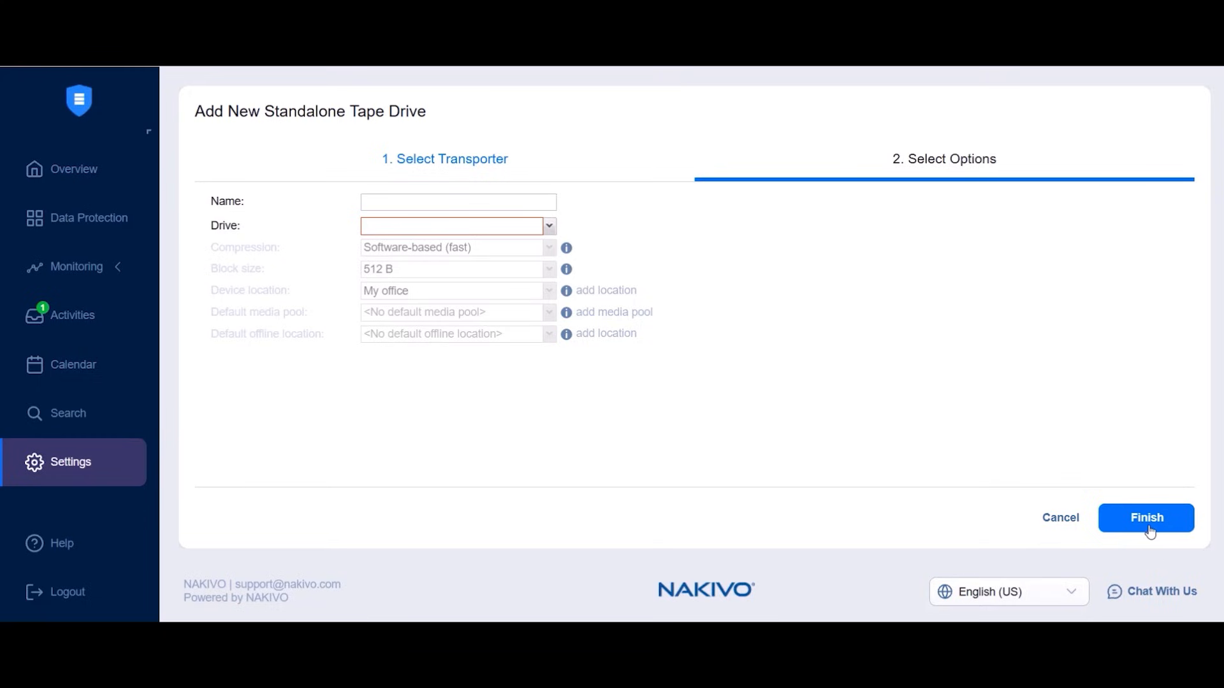
left_click(1060, 518)
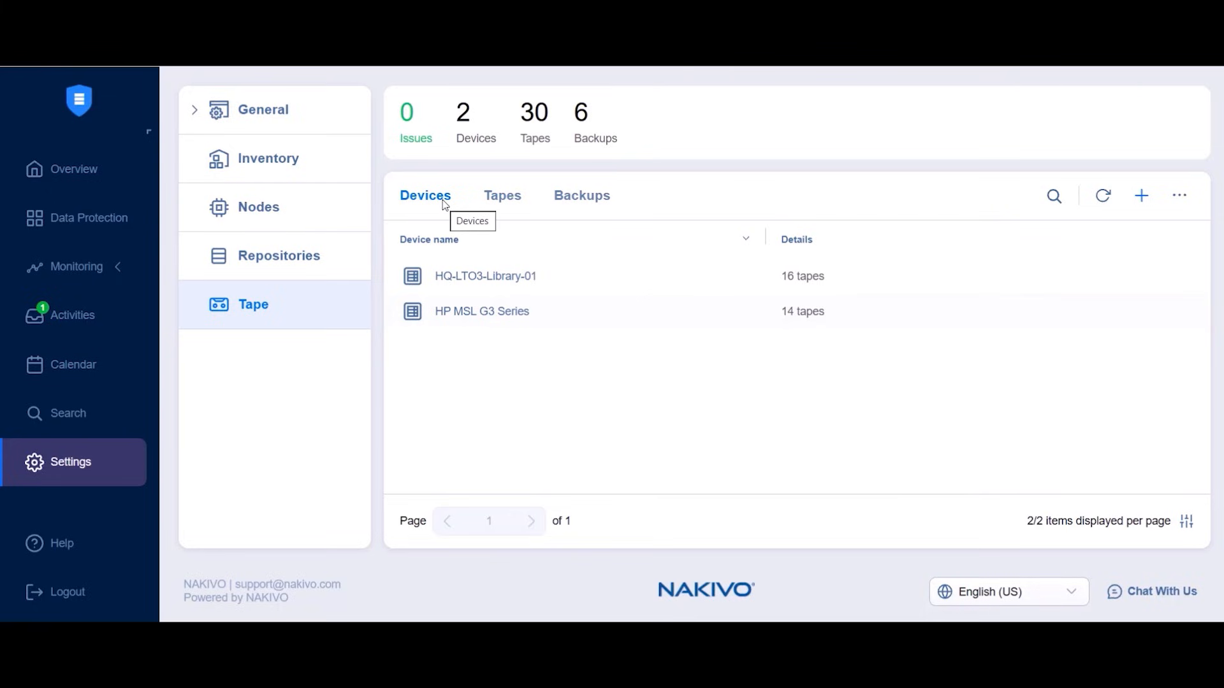
left_click(1143, 201)
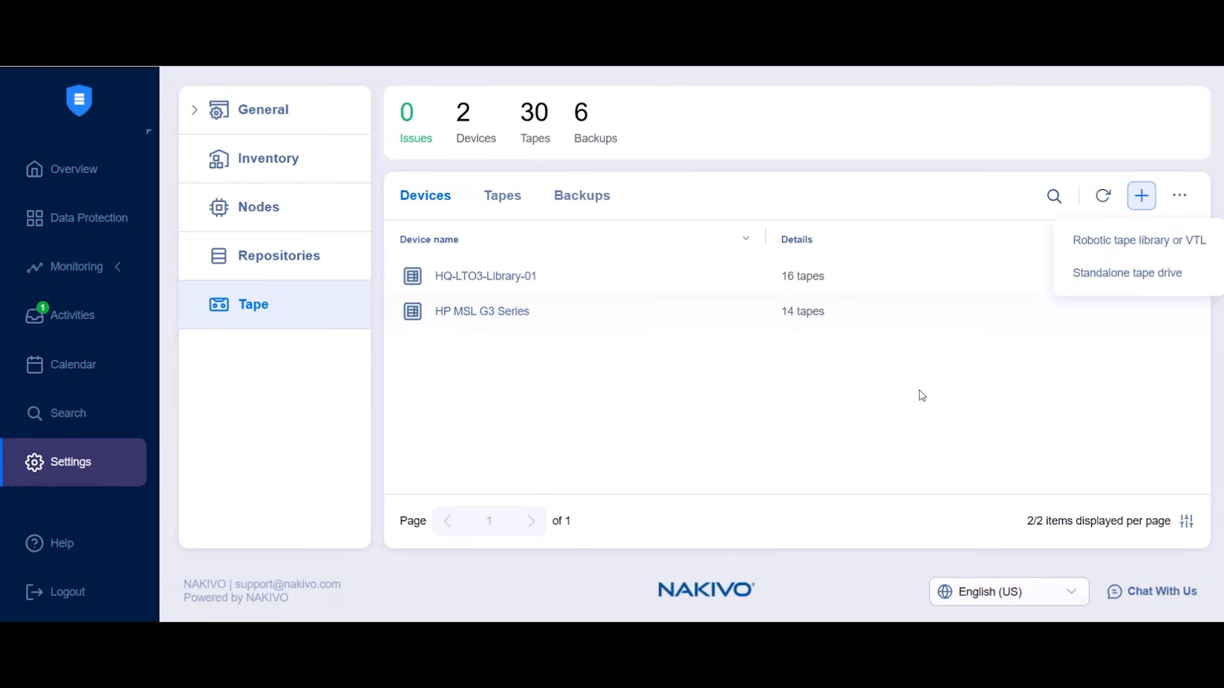
left_click(619, 397)
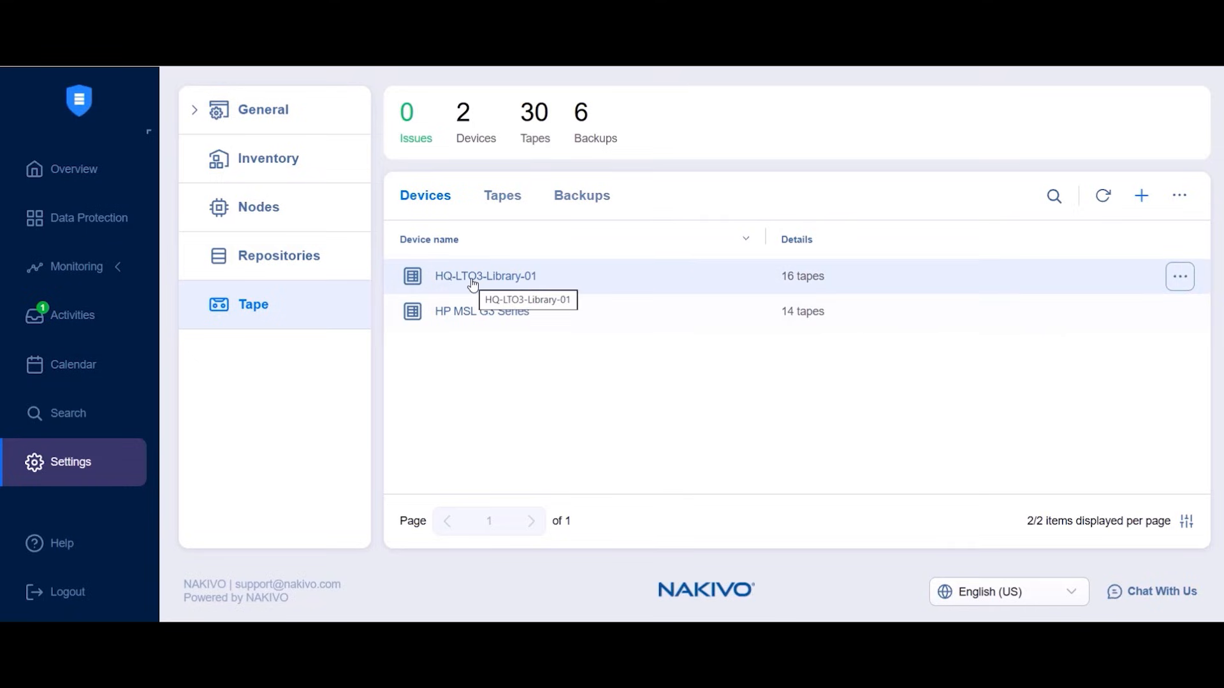
Check the extra device management options, and open the details of tape cart16L4 from the list of tapes.
left_click(1177, 197)
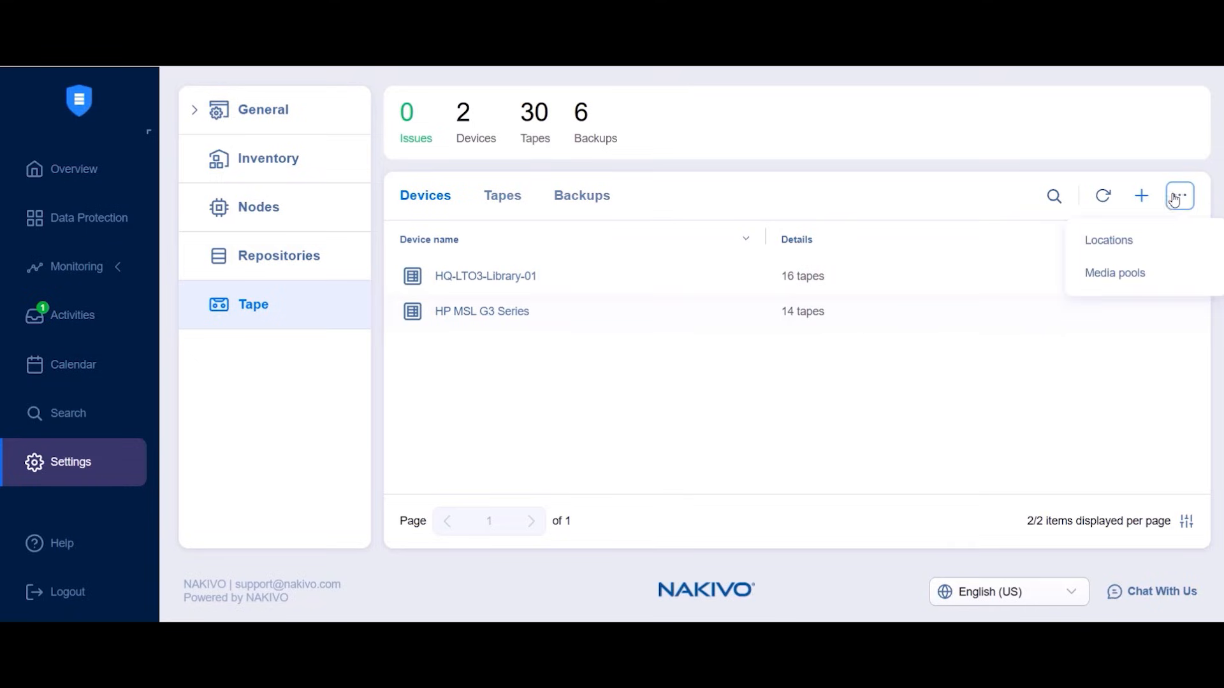
left_click(753, 415)
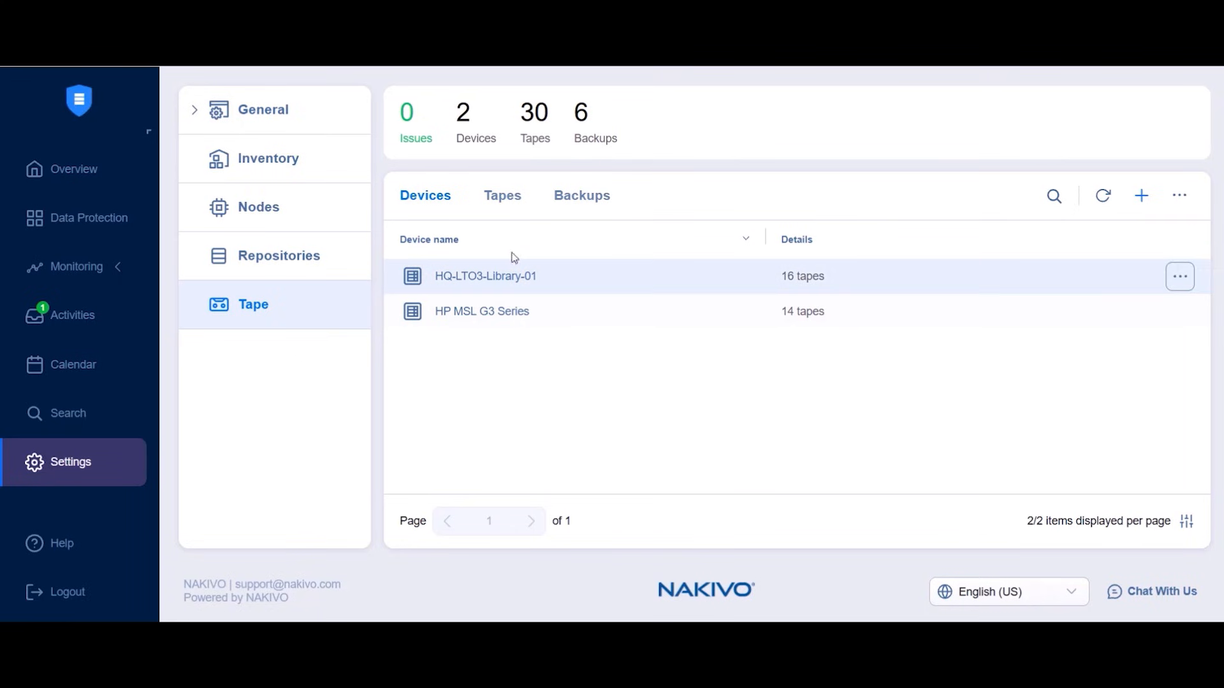
left_click(501, 206)
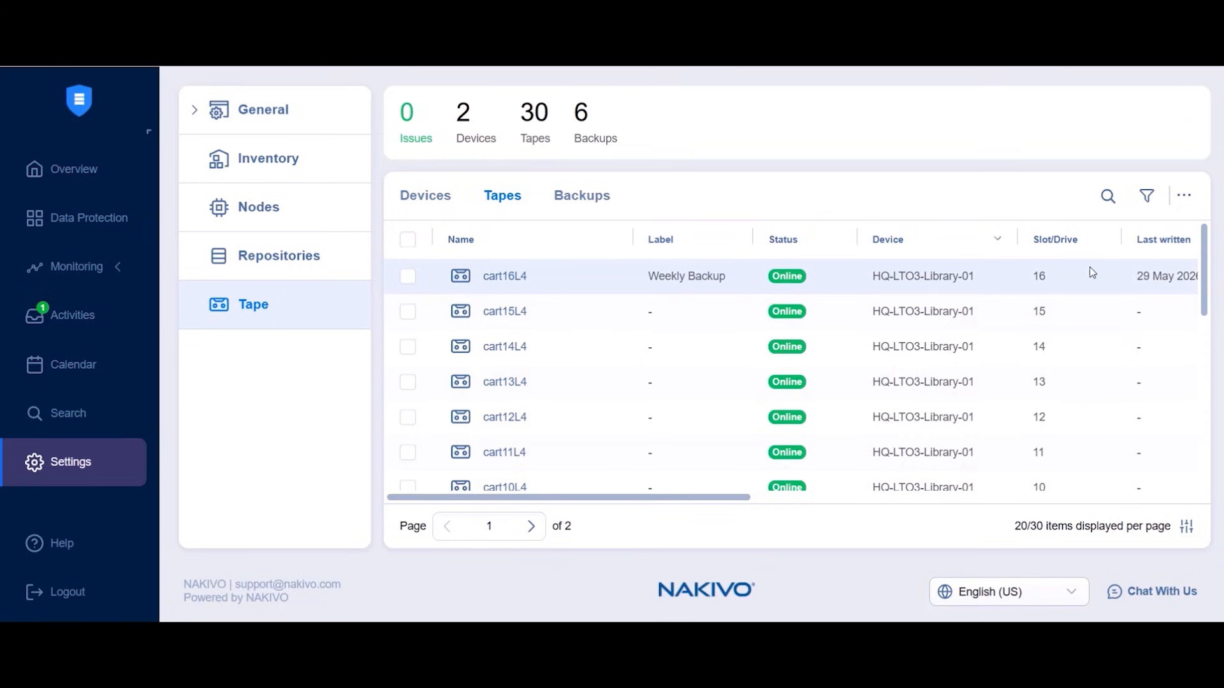
left_click_drag(741, 495, 629, 508)
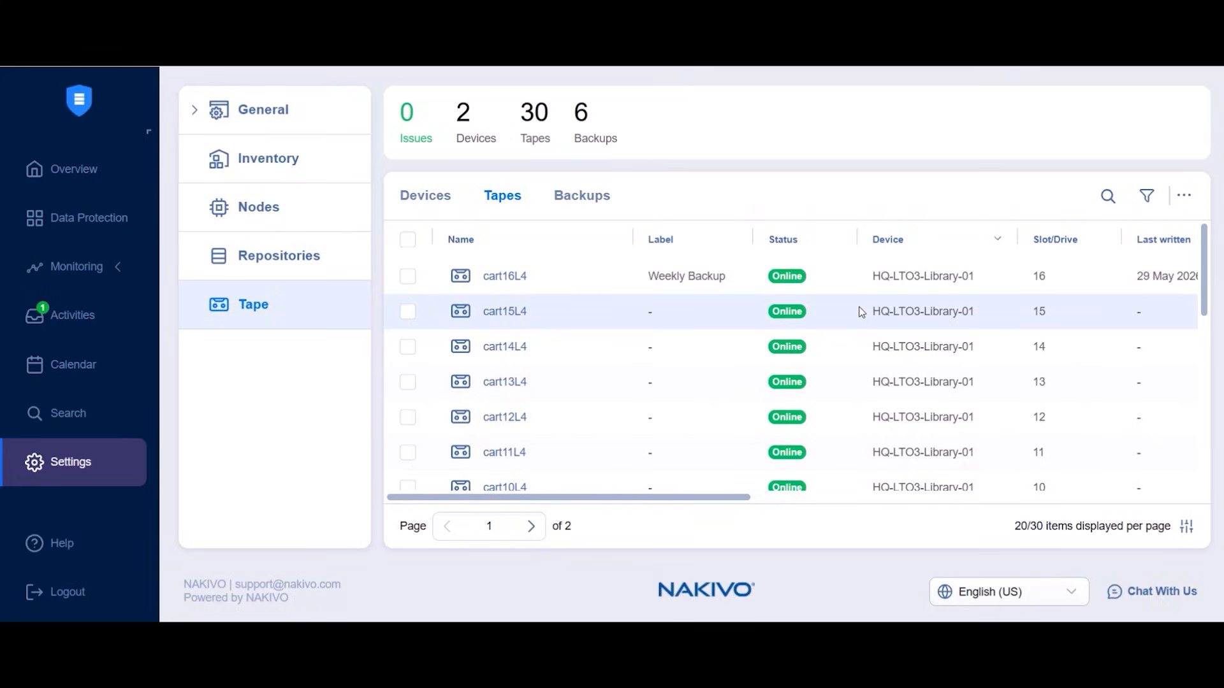
left_click(508, 278)
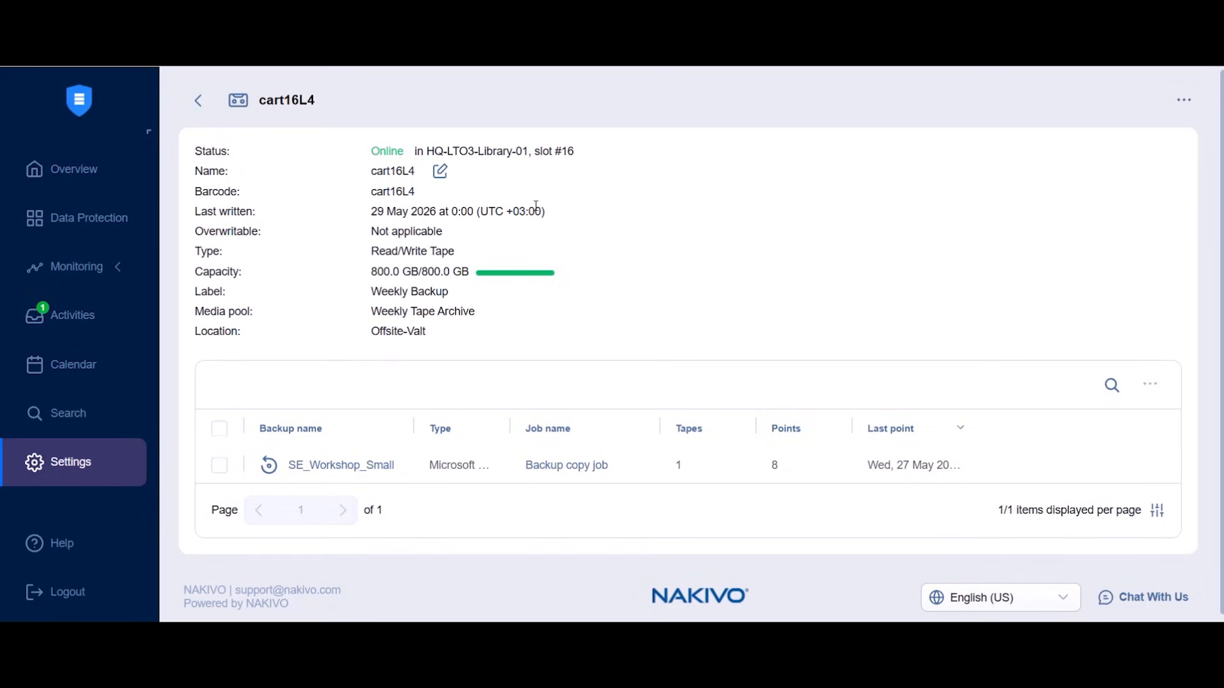
Examine the media pool and location choices for editing tape cart16L4, and cancel without saving.
left_click(1181, 107)
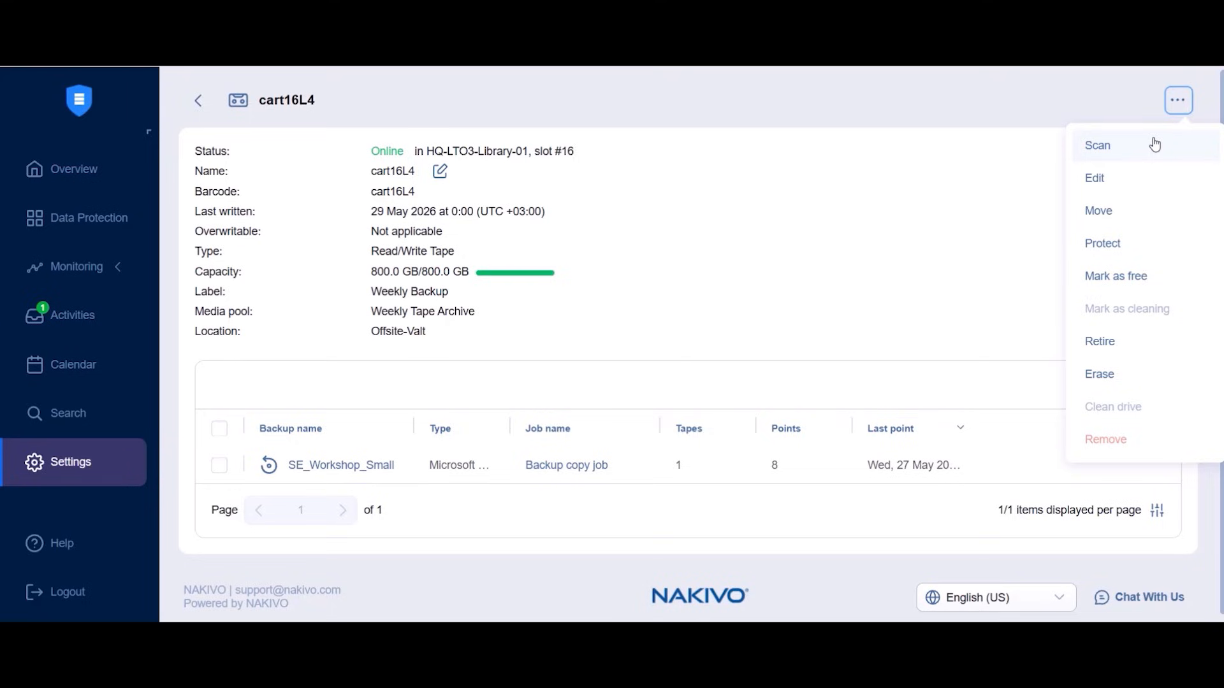
left_click(1118, 176)
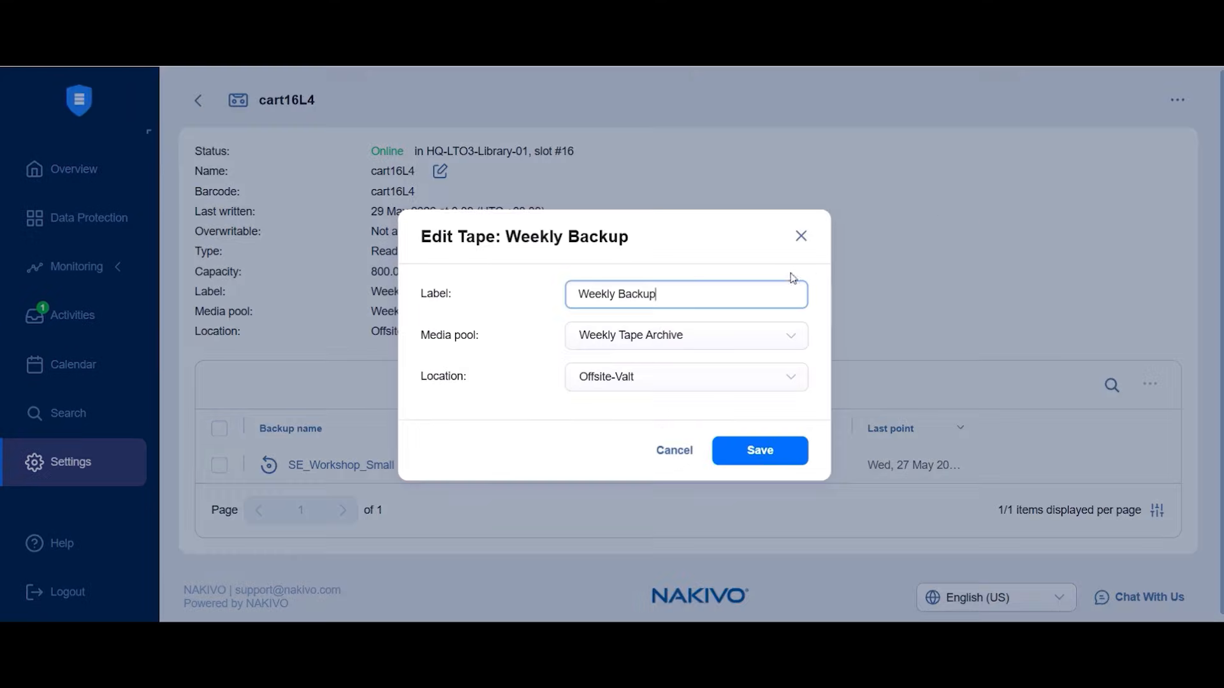
left_click(644, 342)
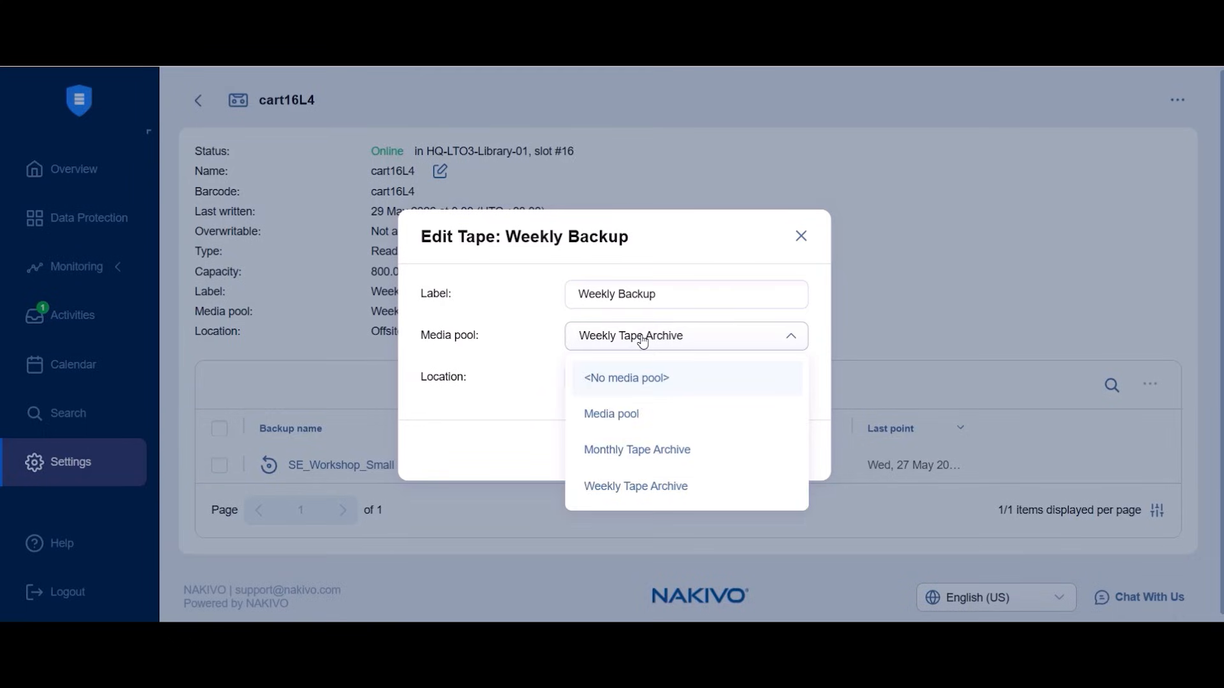
left_click(640, 348)
left_click(627, 381)
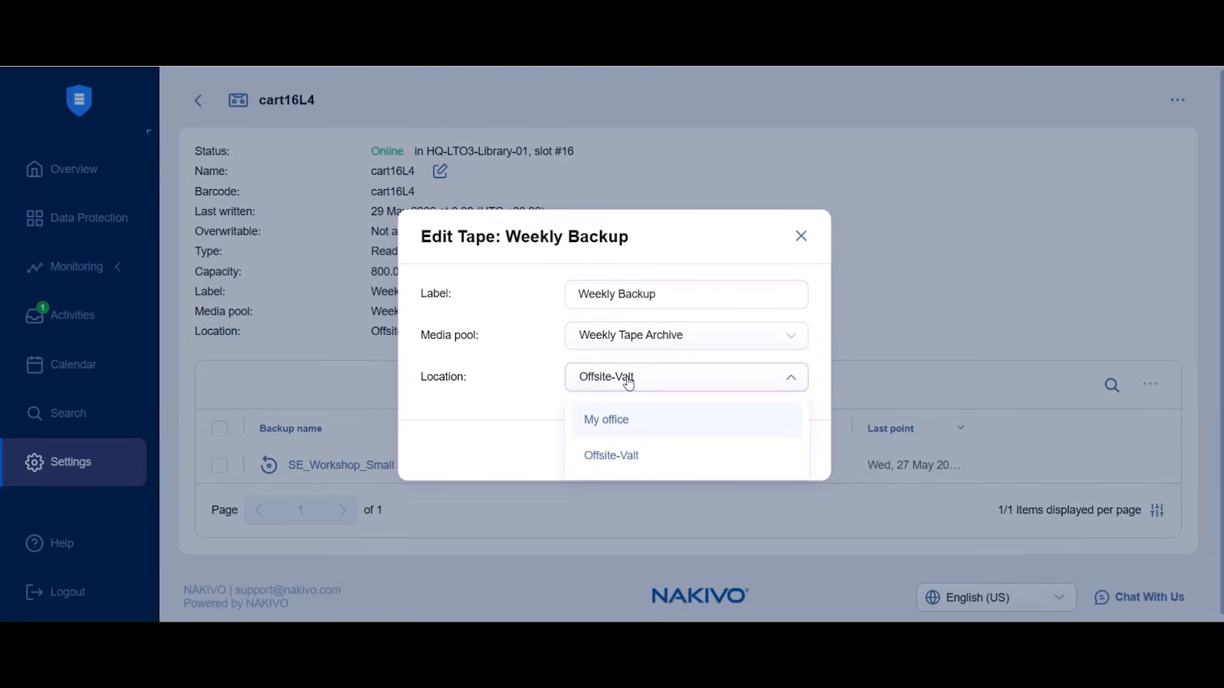
left_click(628, 382)
left_click(675, 450)
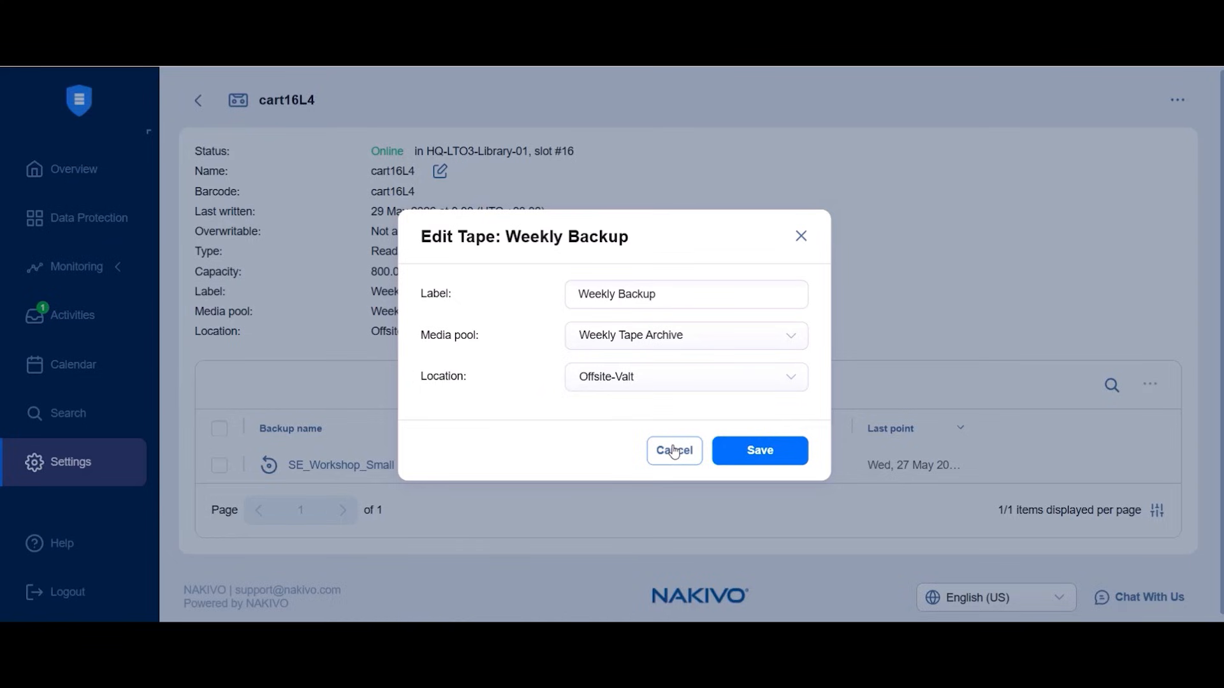
left_click(675, 451)
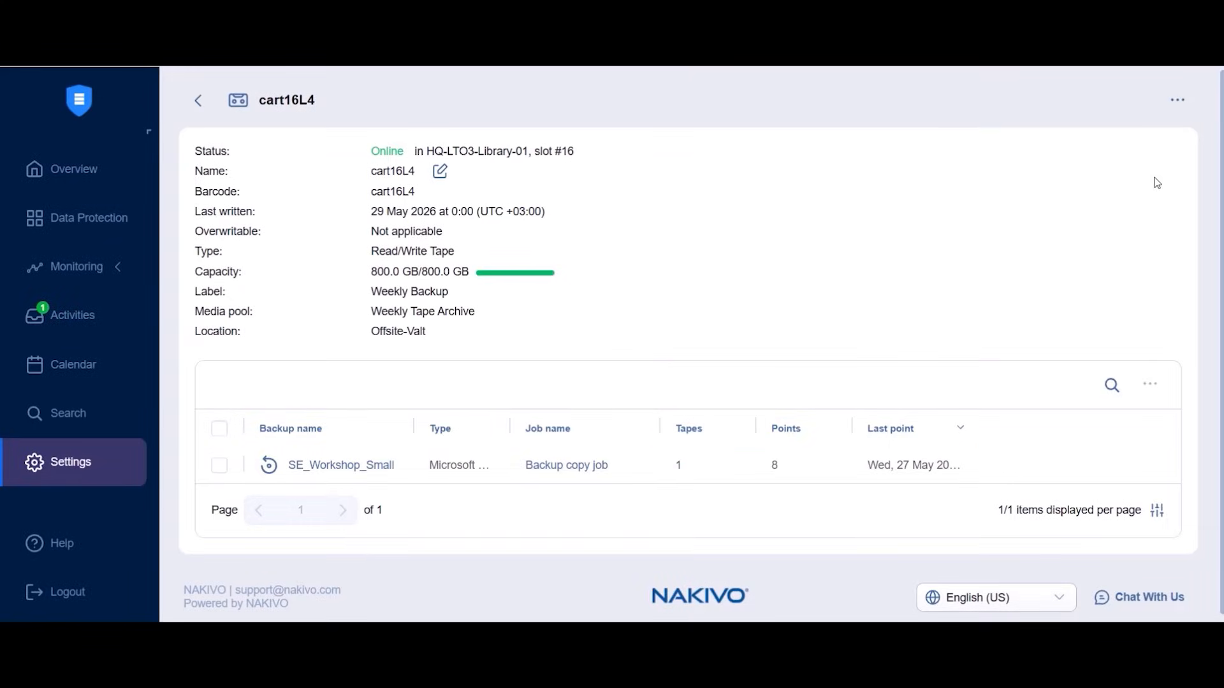
Examine the options for moving tape cart16L4 to a slot or to a drive, and cancel the move.
left_click(1180, 108)
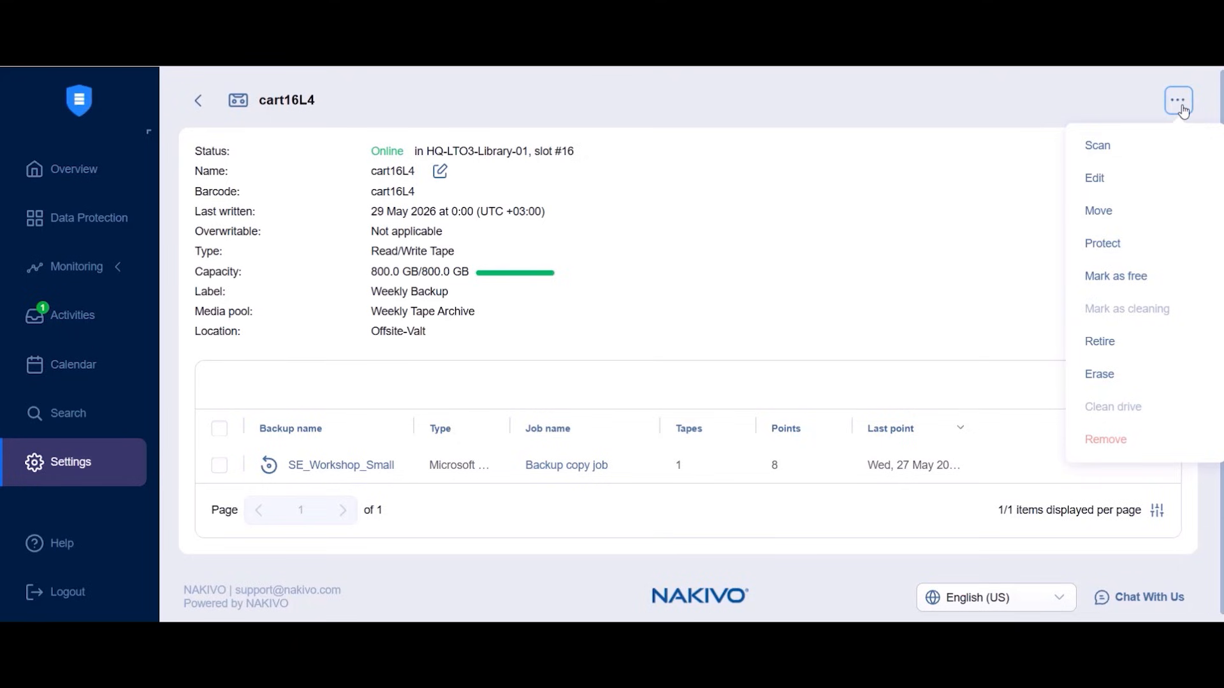
left_click(1108, 215)
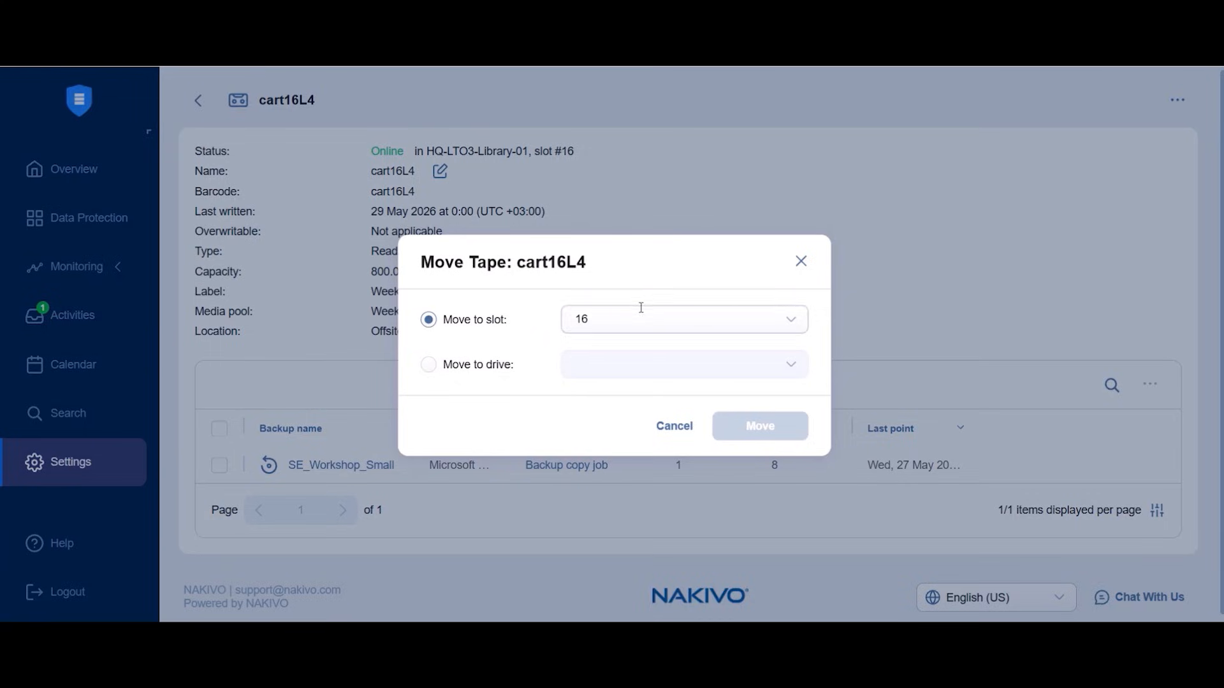
left_click(793, 322)
left_click(794, 322)
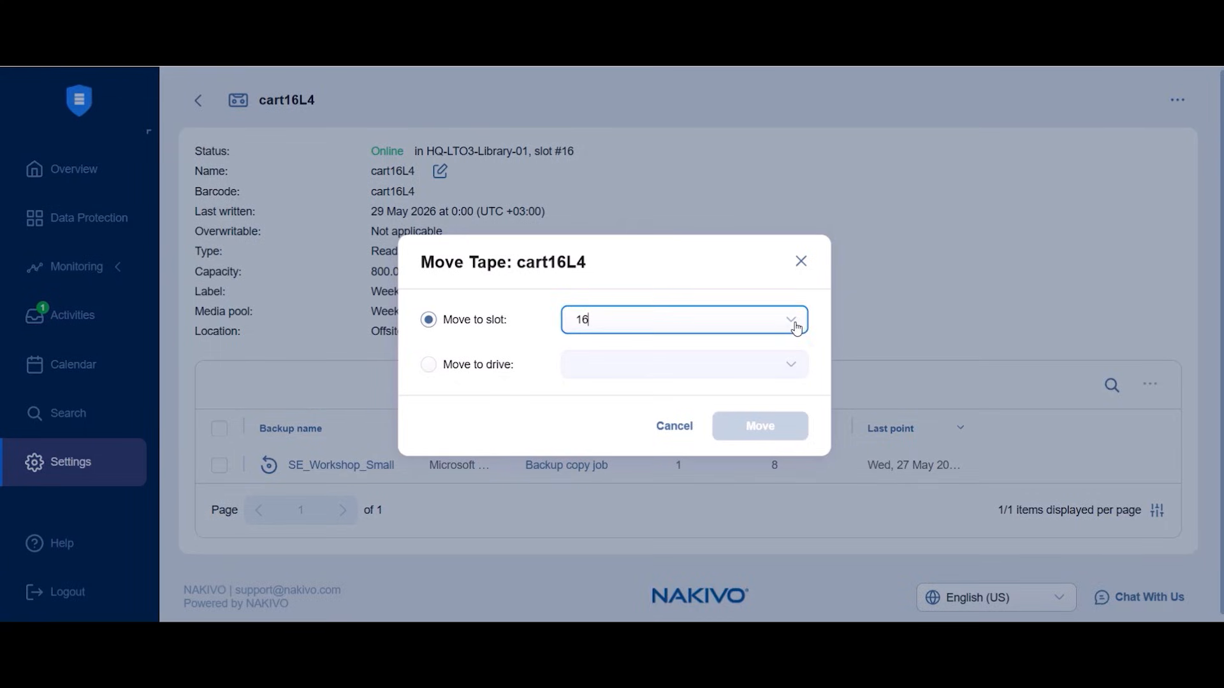
left_click(479, 366)
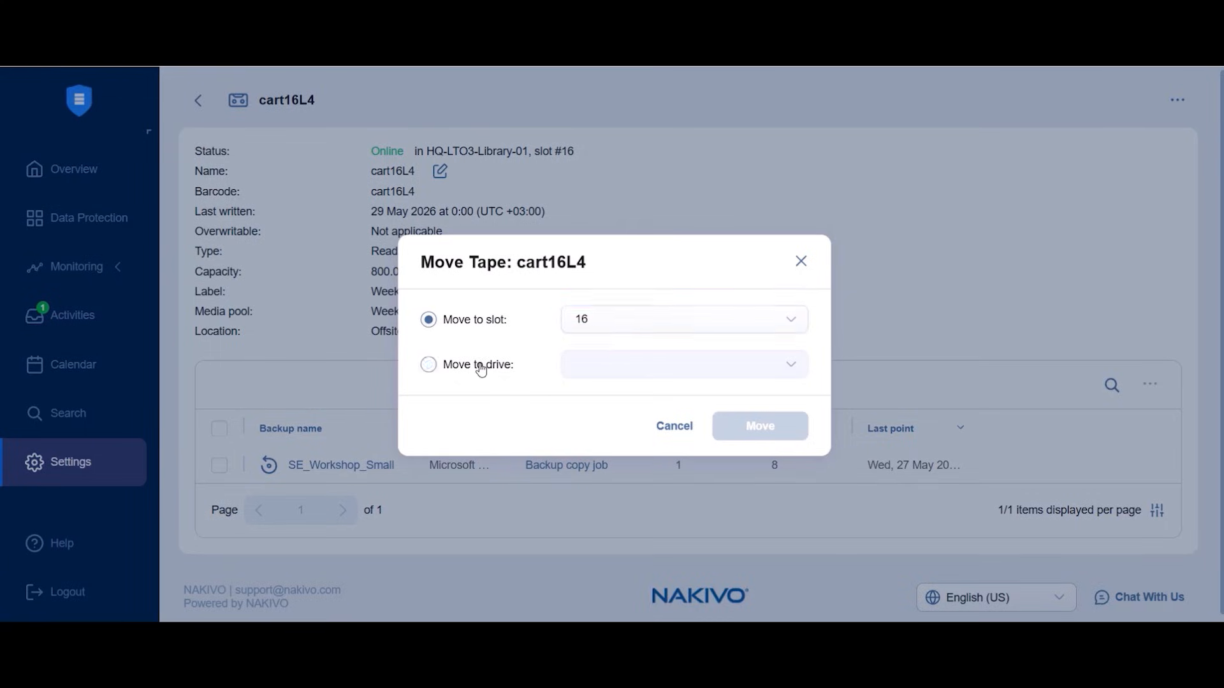
left_click(795, 368)
left_click(794, 369)
left_click(795, 368)
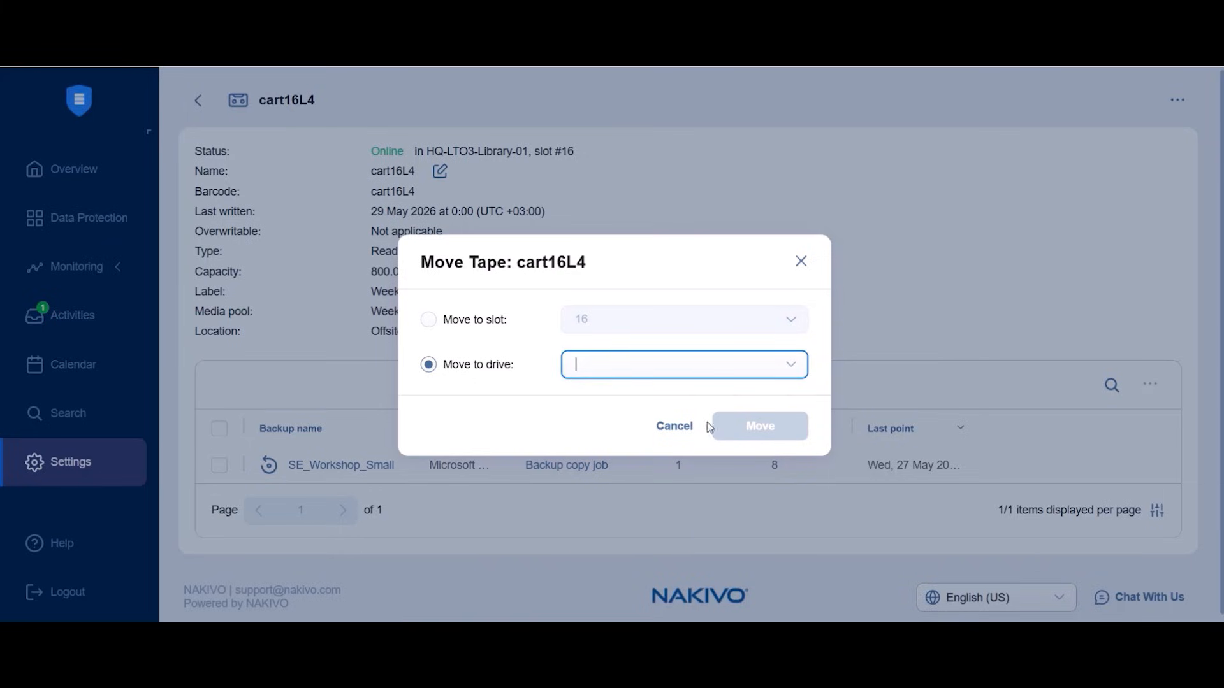
left_click(673, 438)
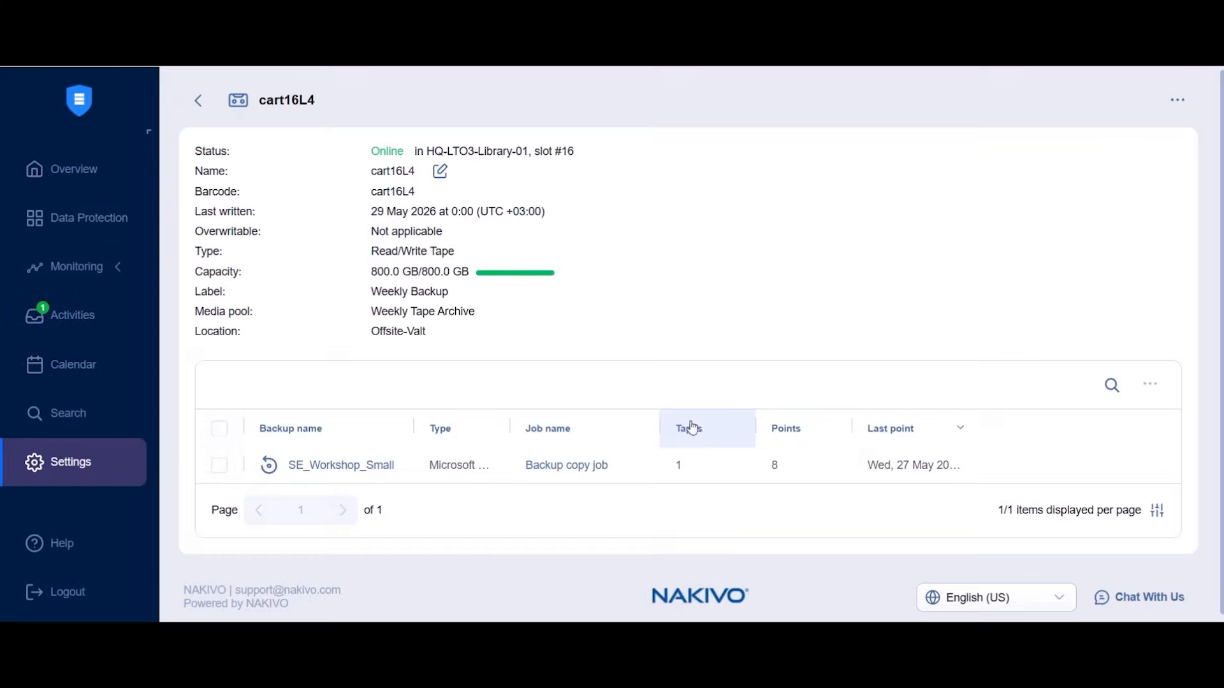
Review the confirmations for protecting tape cart16L4 and marking it as free, cancelling both.
left_click(1171, 109)
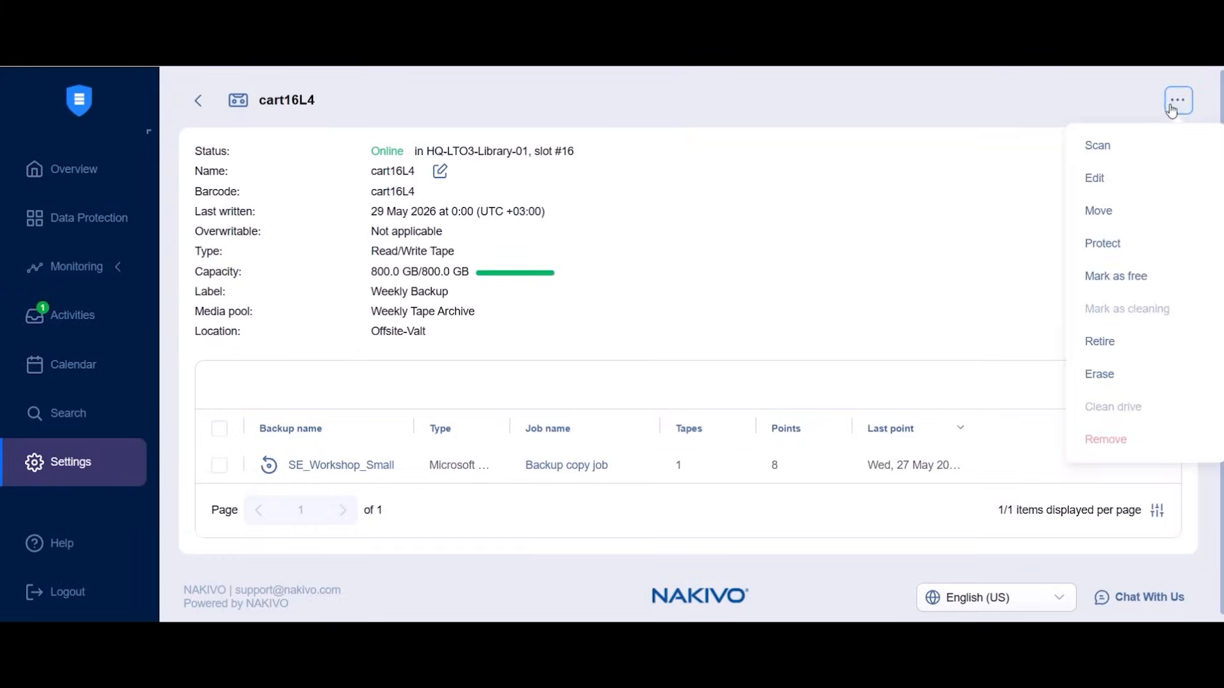
left_click(1124, 243)
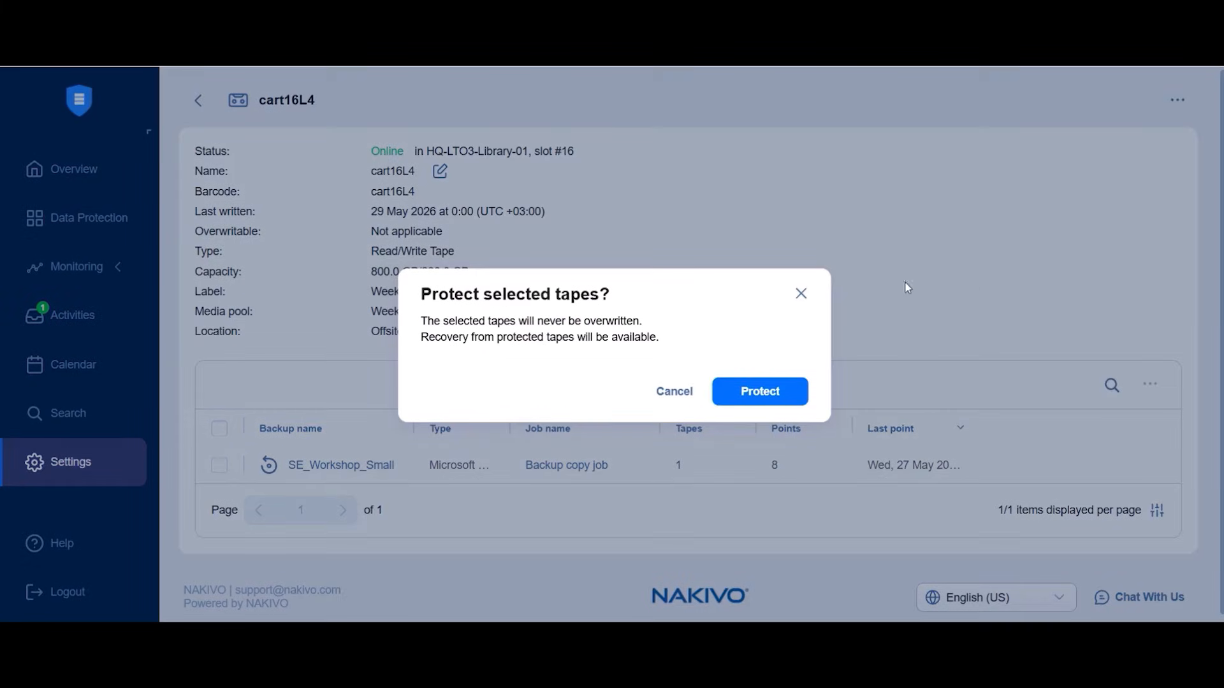
left_click(693, 404)
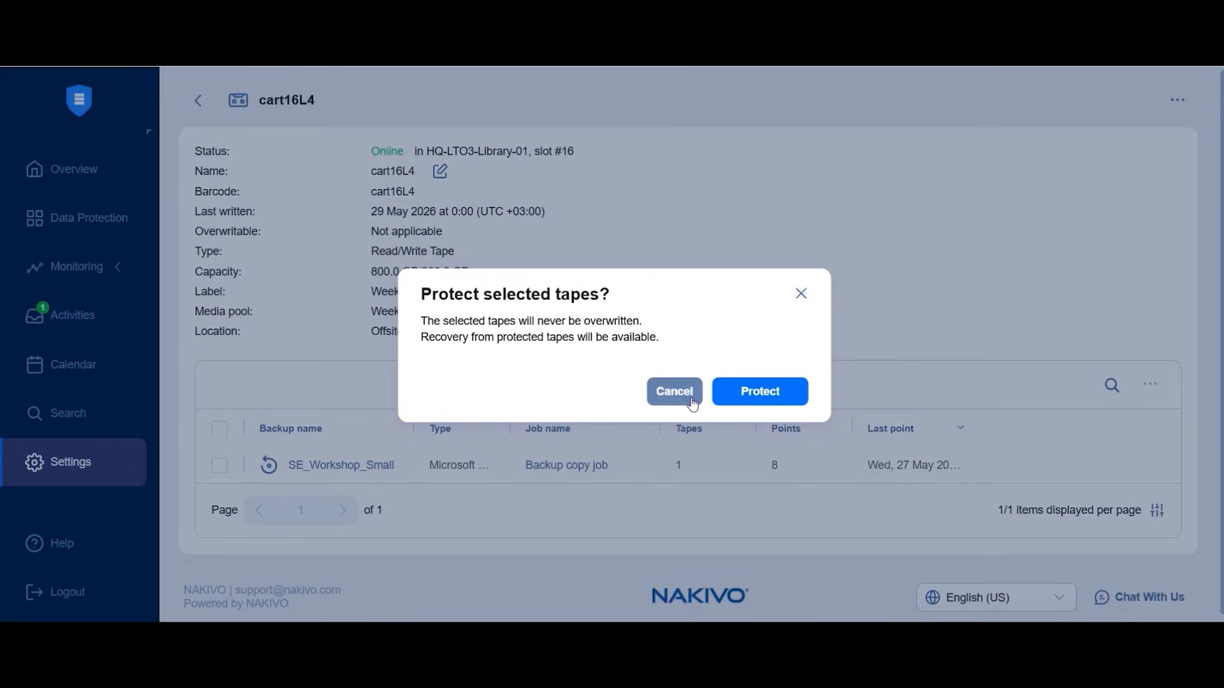
left_click(1180, 100)
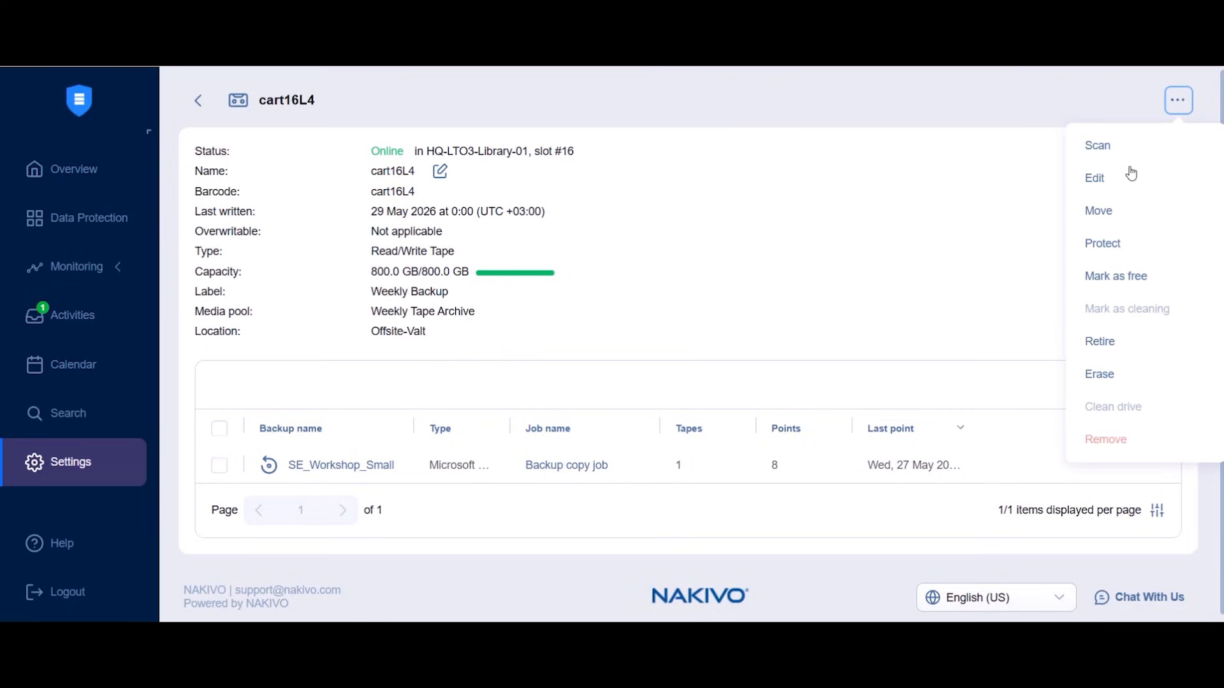
left_click(1103, 276)
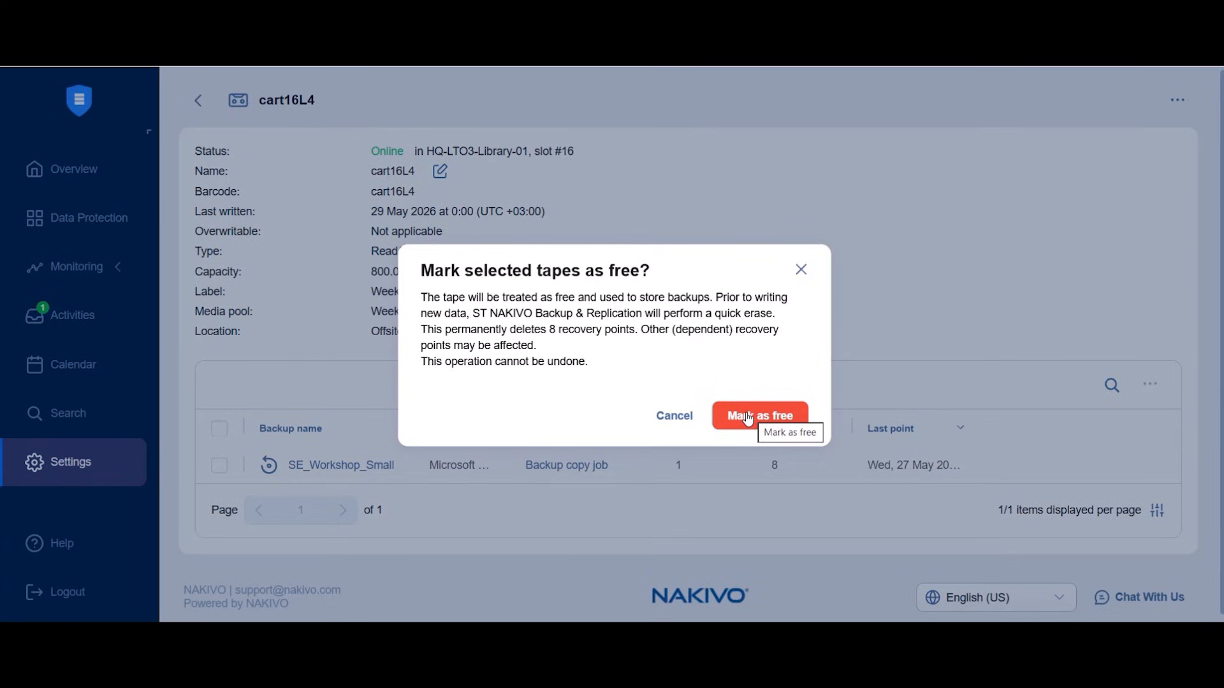
left_click(672, 416)
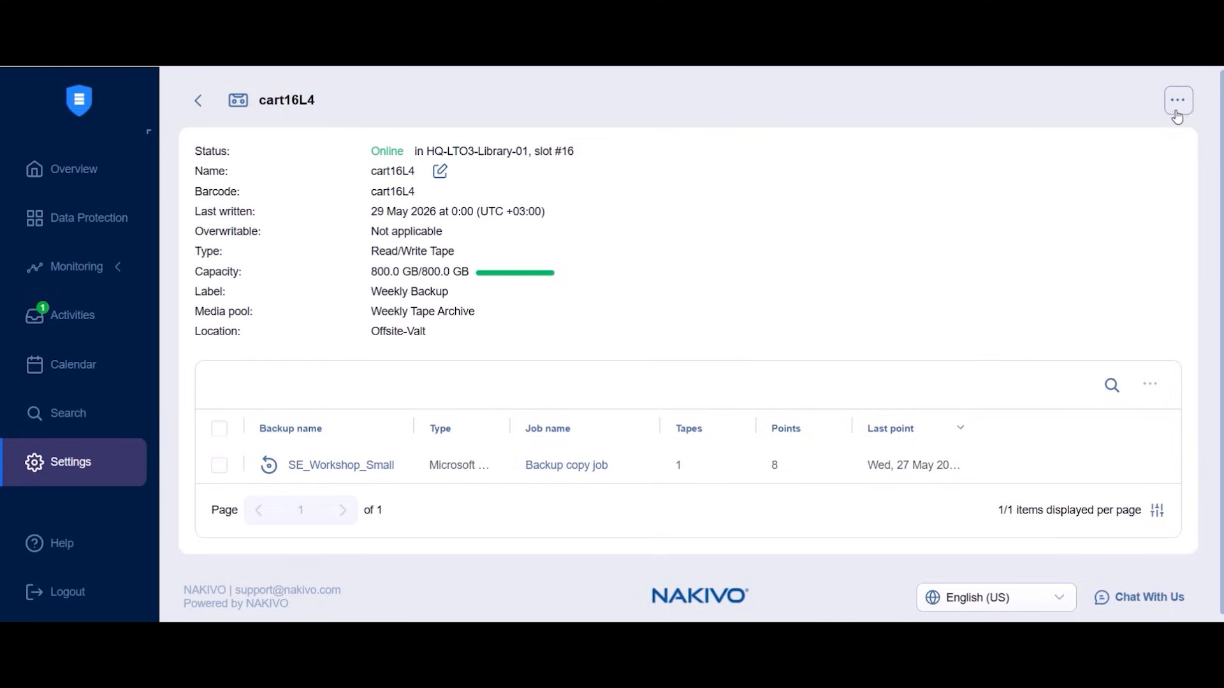
Check the Mark as cleaning and Retire options for tape cart16L4, and cancel retiring it.
left_click(1179, 109)
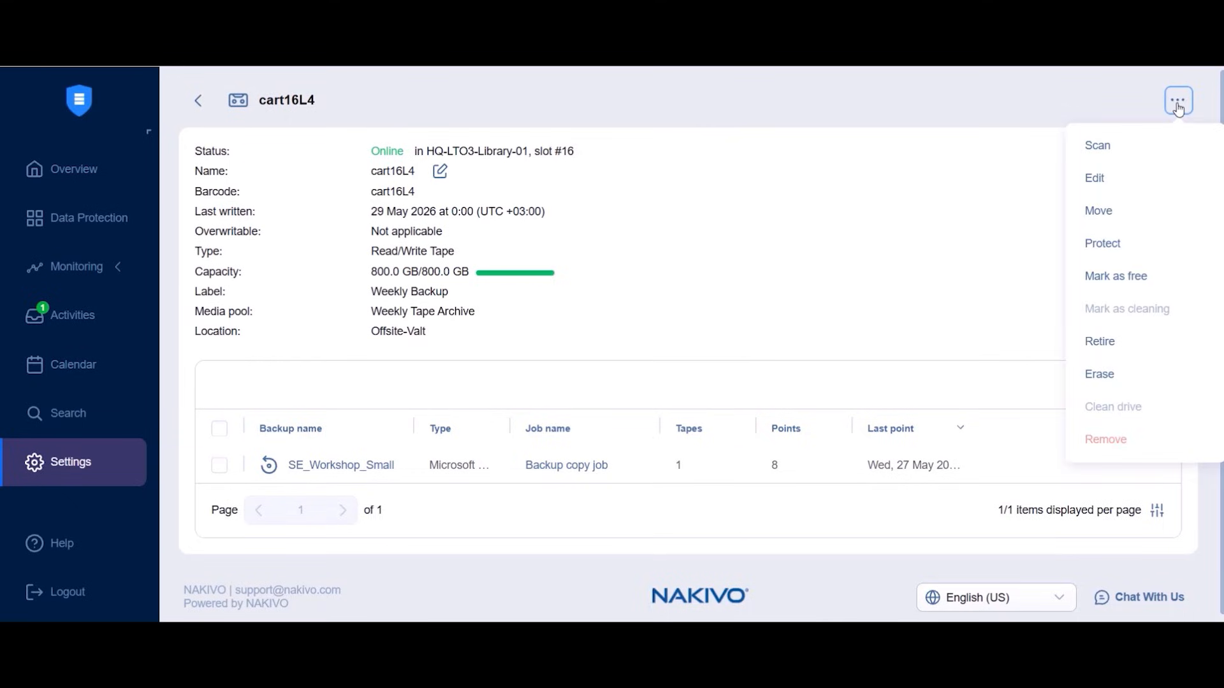
mouse_move(1164, 321)
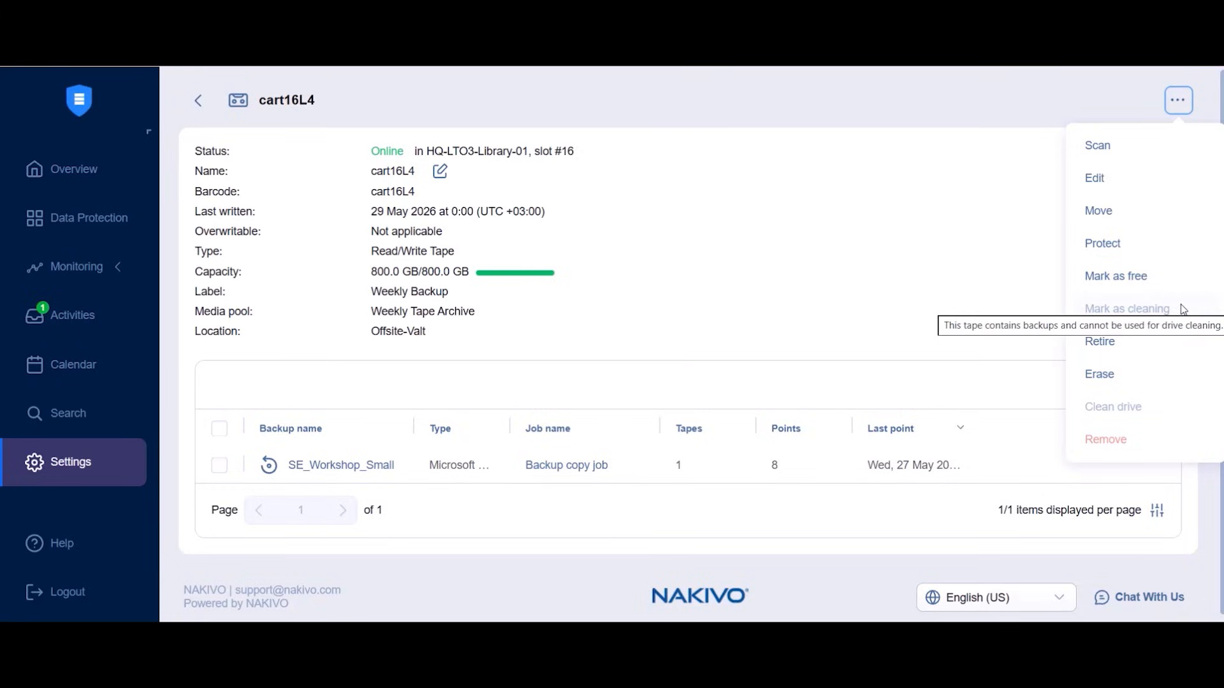
left_click(1186, 347)
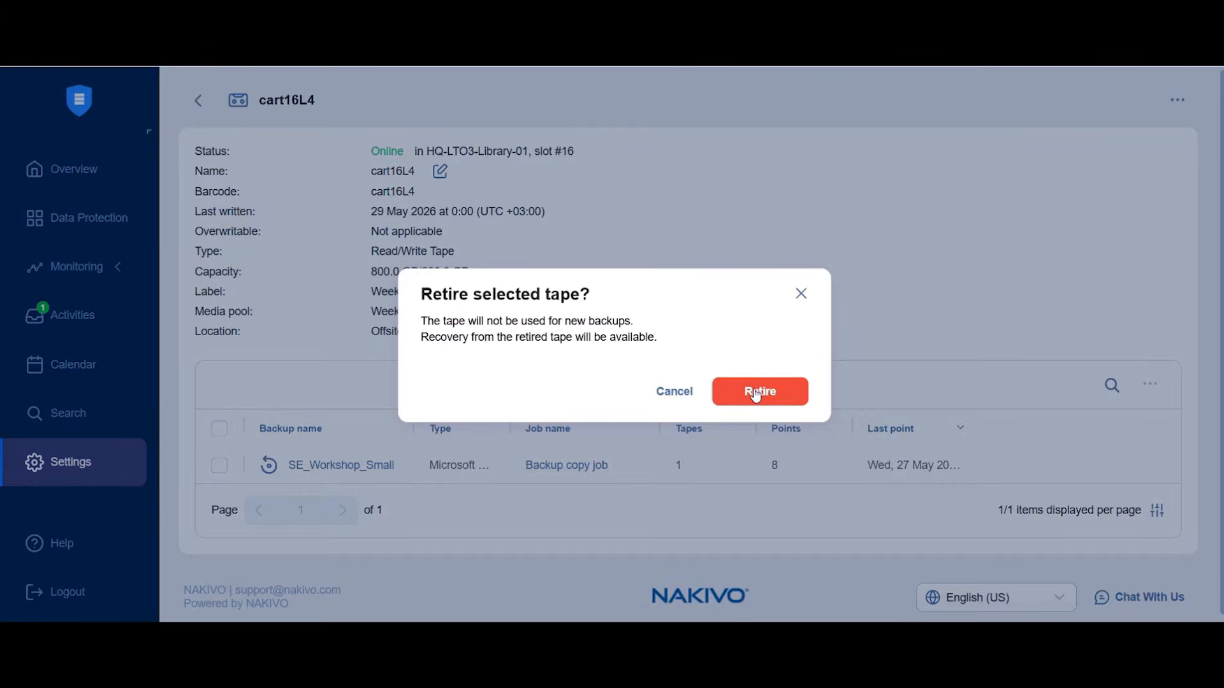
left_click(678, 391)
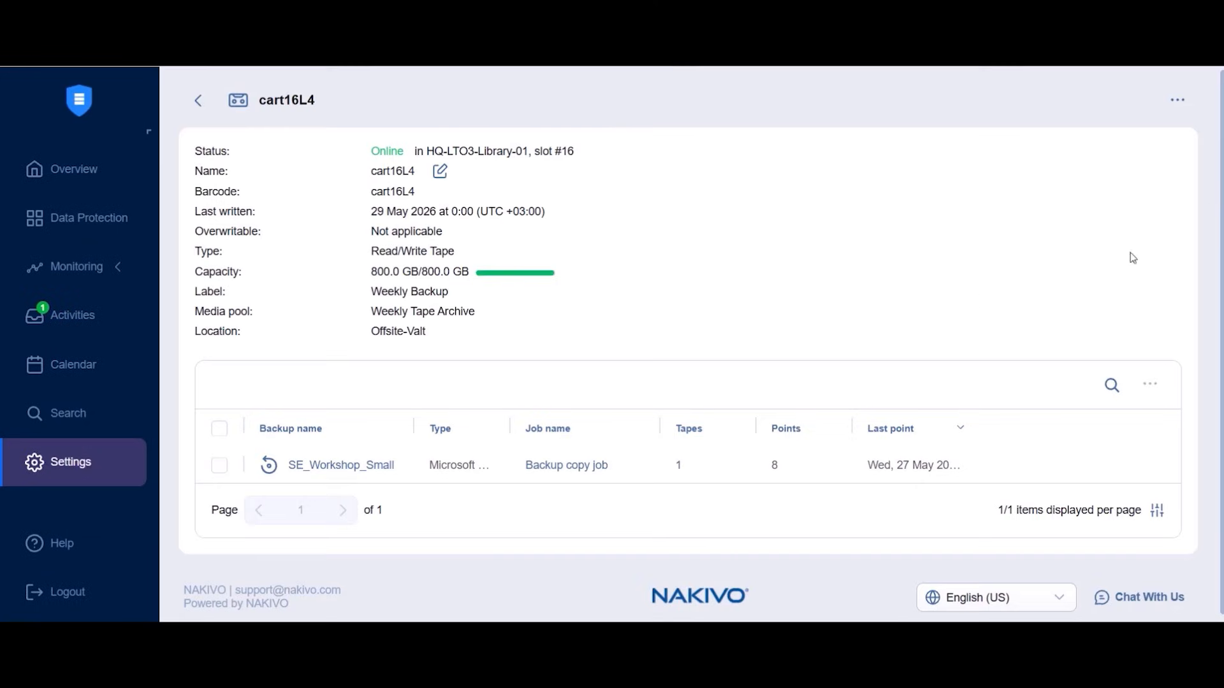
Review the Erase and Remove options for tape cart16L4 without applying either, and leave its details page.
left_click(1178, 100)
left_click(1135, 377)
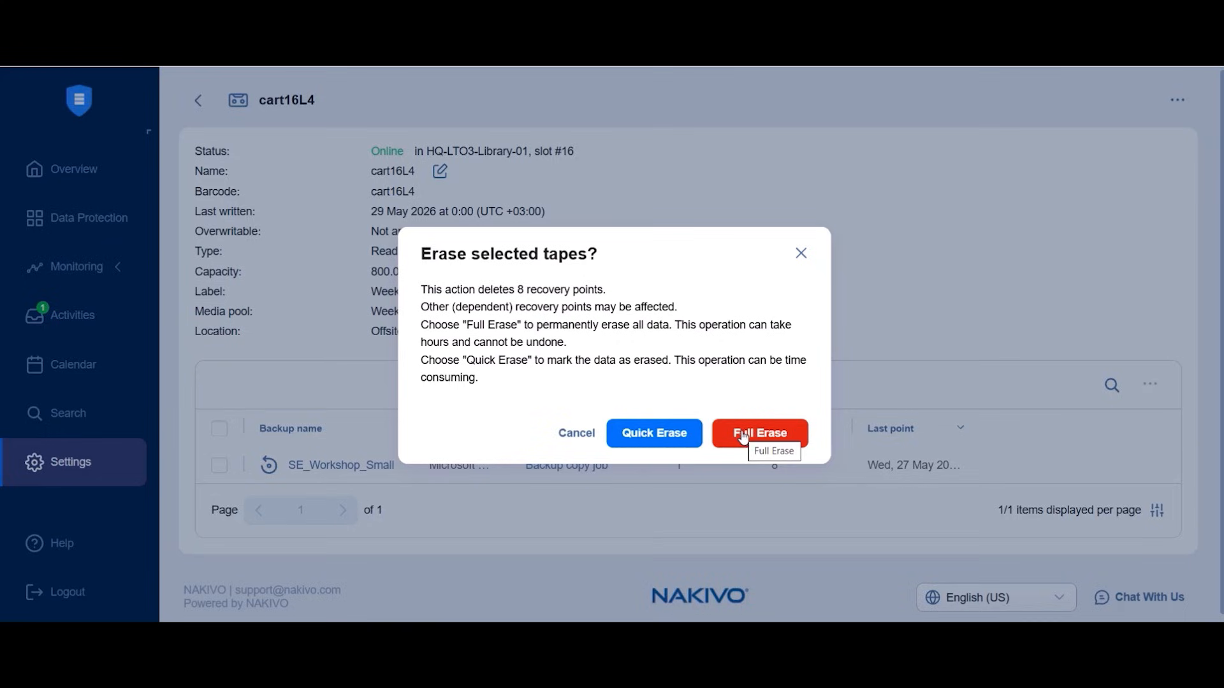
left_click(569, 437)
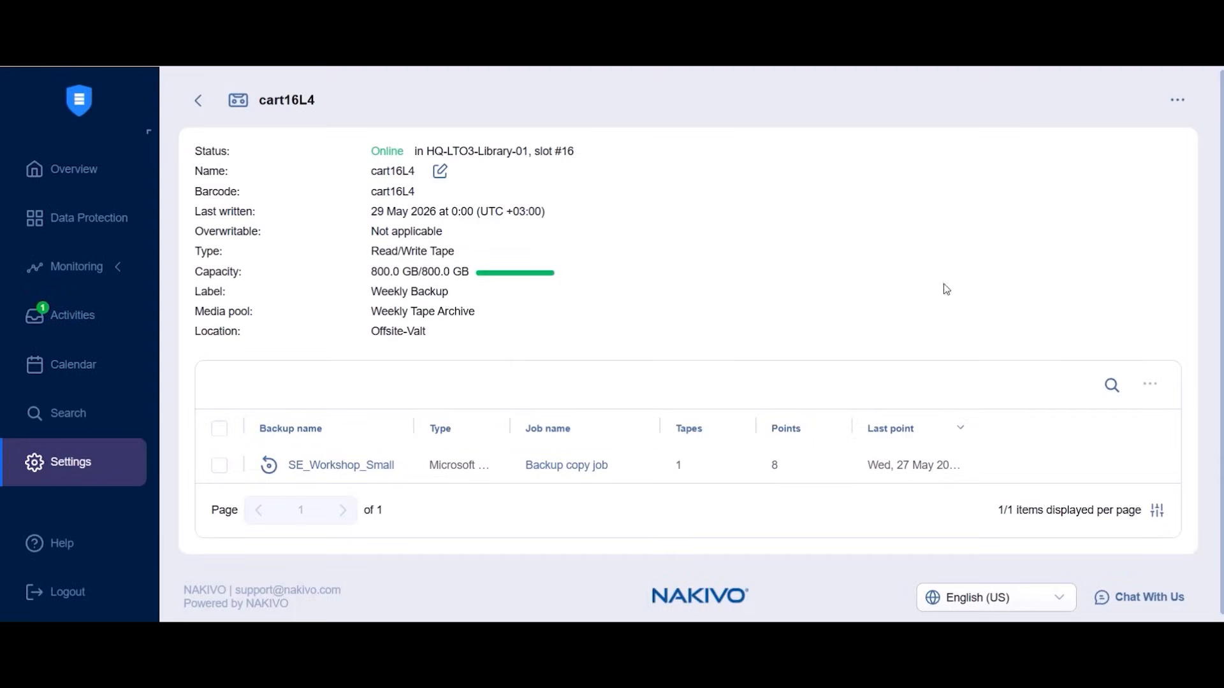
left_click(1177, 100)
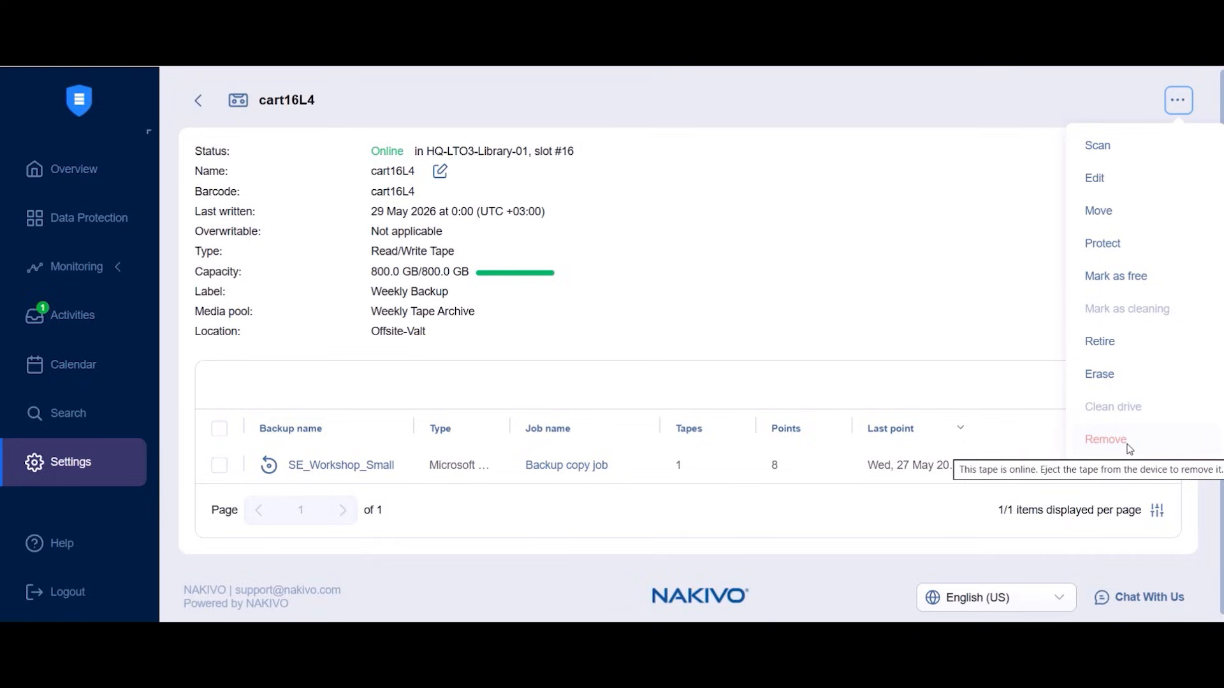
left_click(208, 104)
View the backups stored on tape and examine their filter criteria, closing the filter without applying it.
left_click(582, 197)
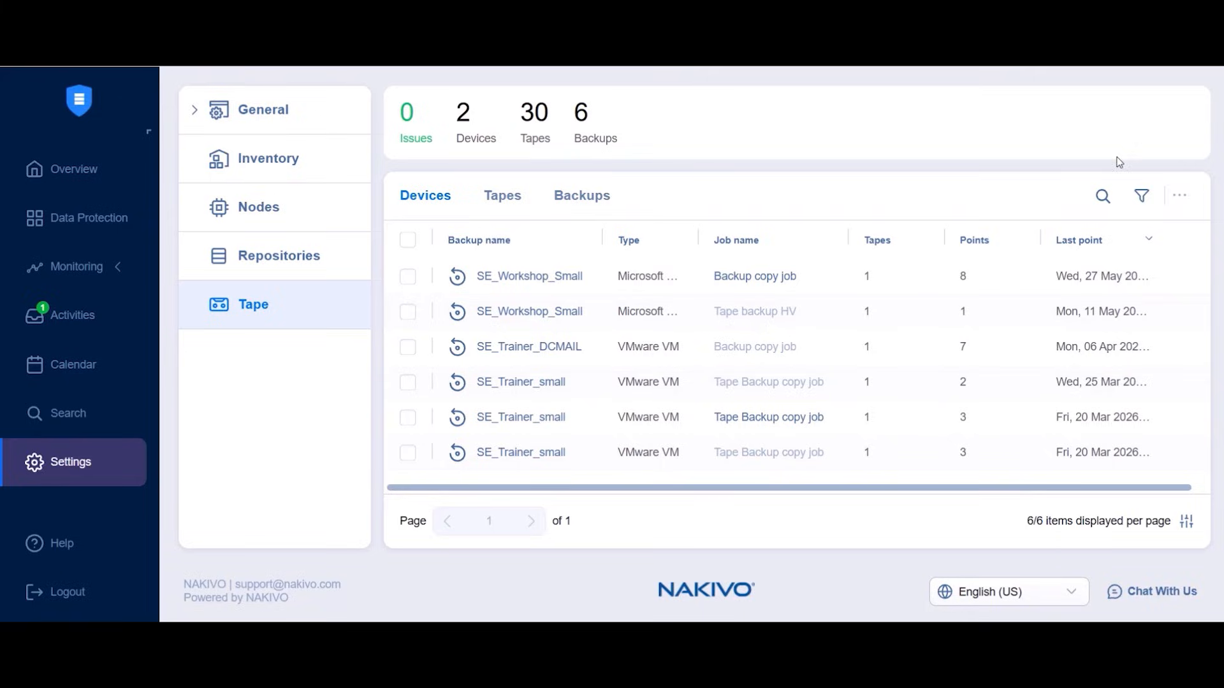
left_click(1141, 196)
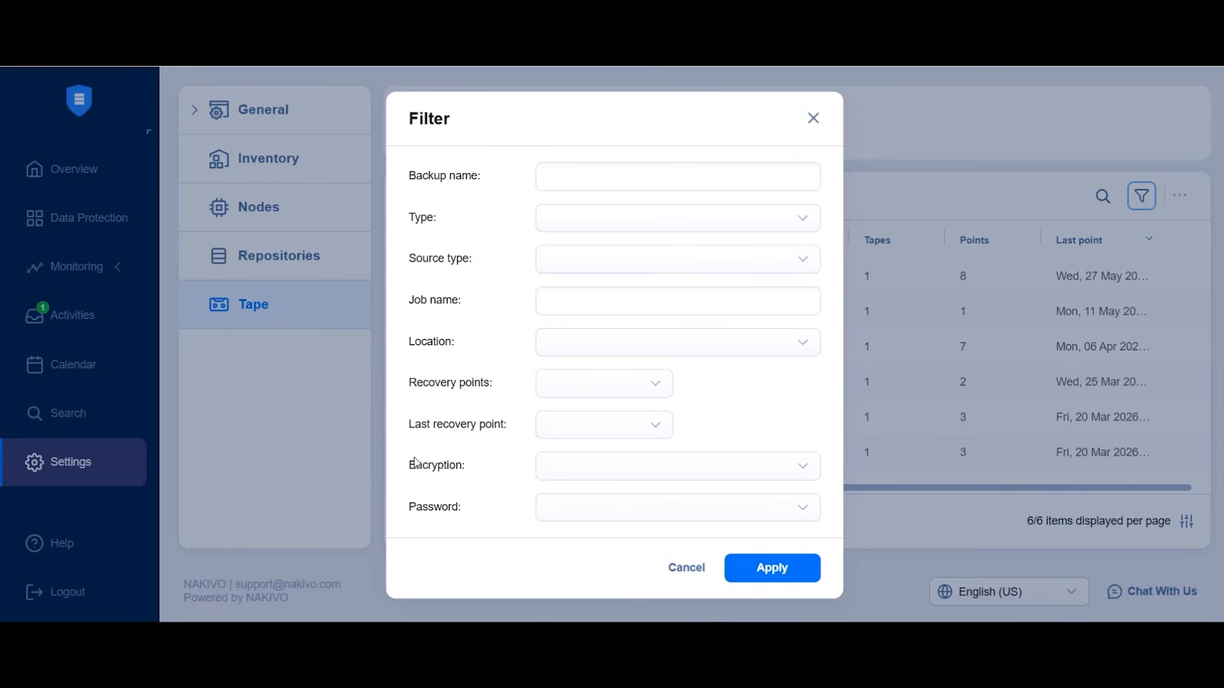
left_click(684, 574)
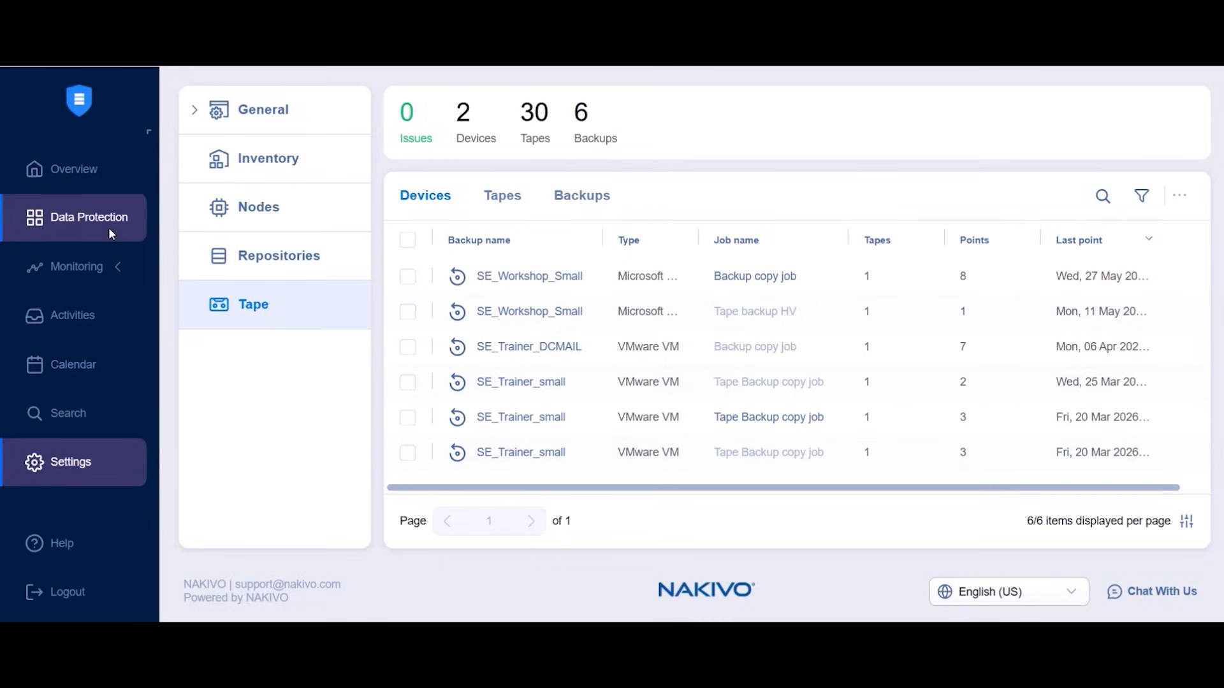
Create a new backup copy job from the Data Protection jobs list.
left_click(109, 228)
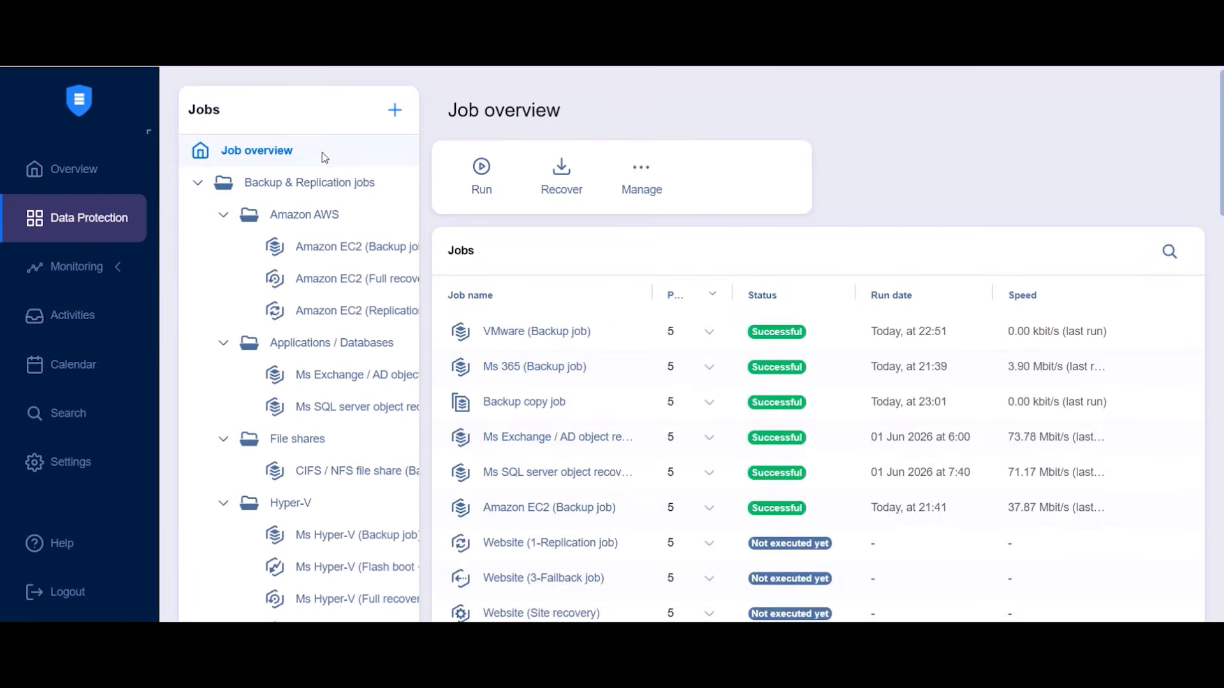
left_click(391, 113)
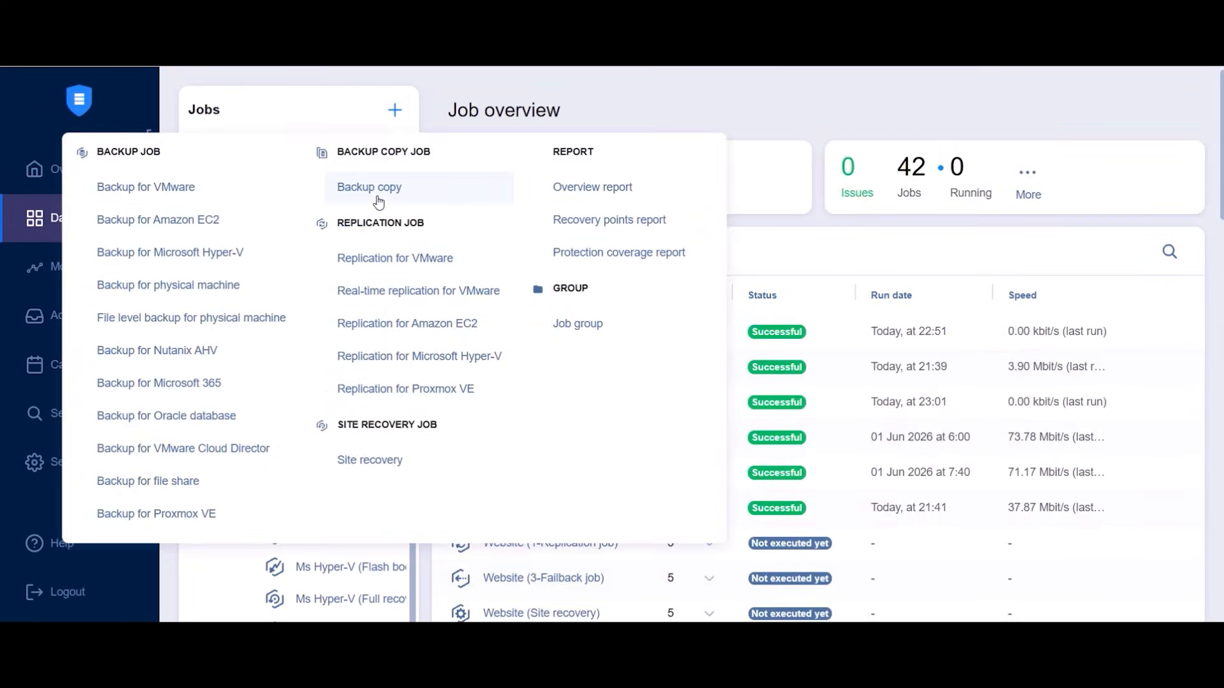
left_click(376, 196)
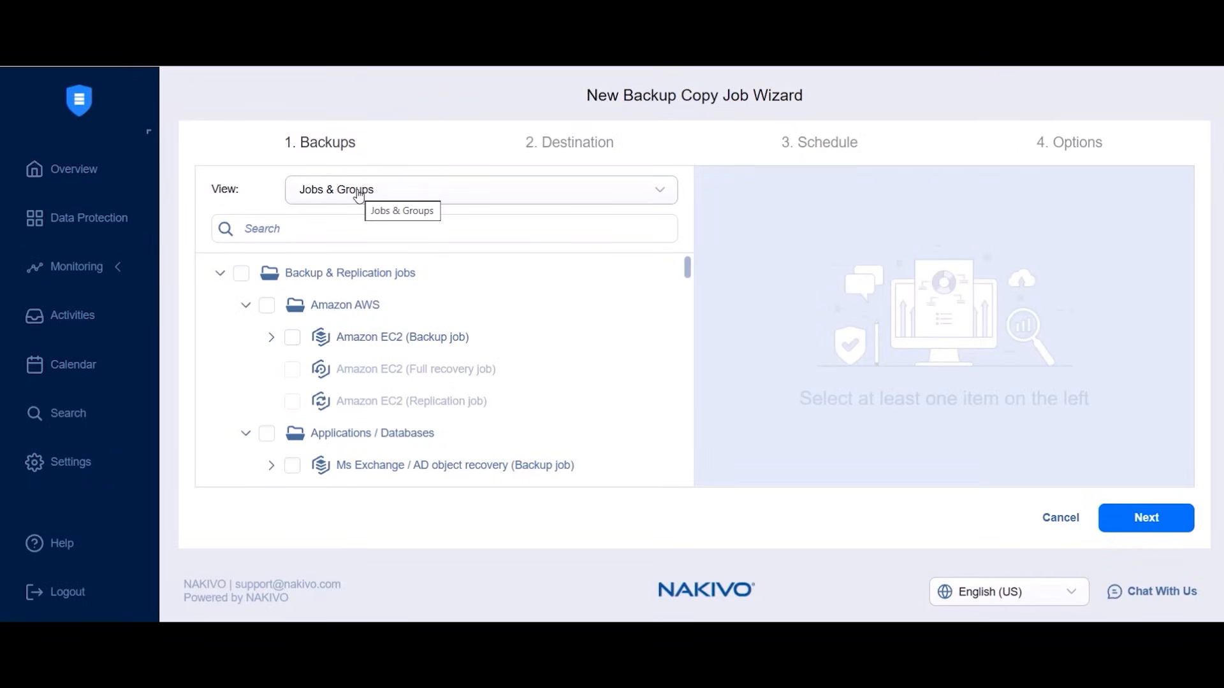
Examine the available source views and the Policy rule criteria, dismissing the prompt to close the wizard.
left_click(359, 194)
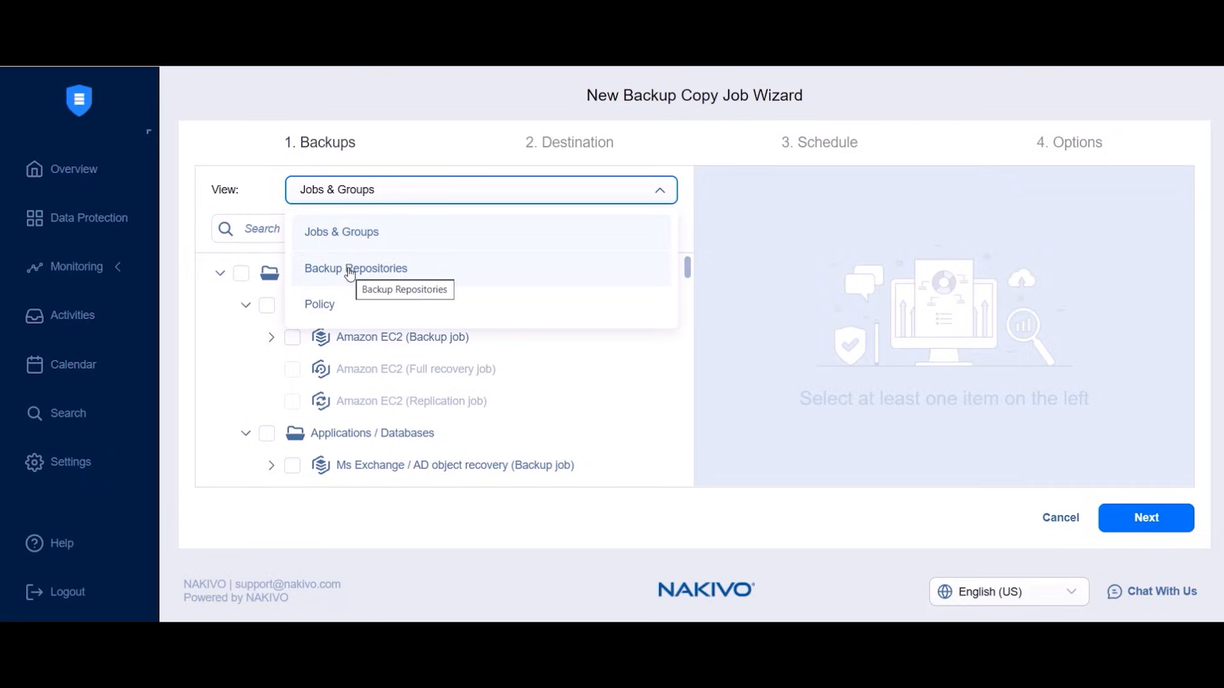
left_click(319, 304)
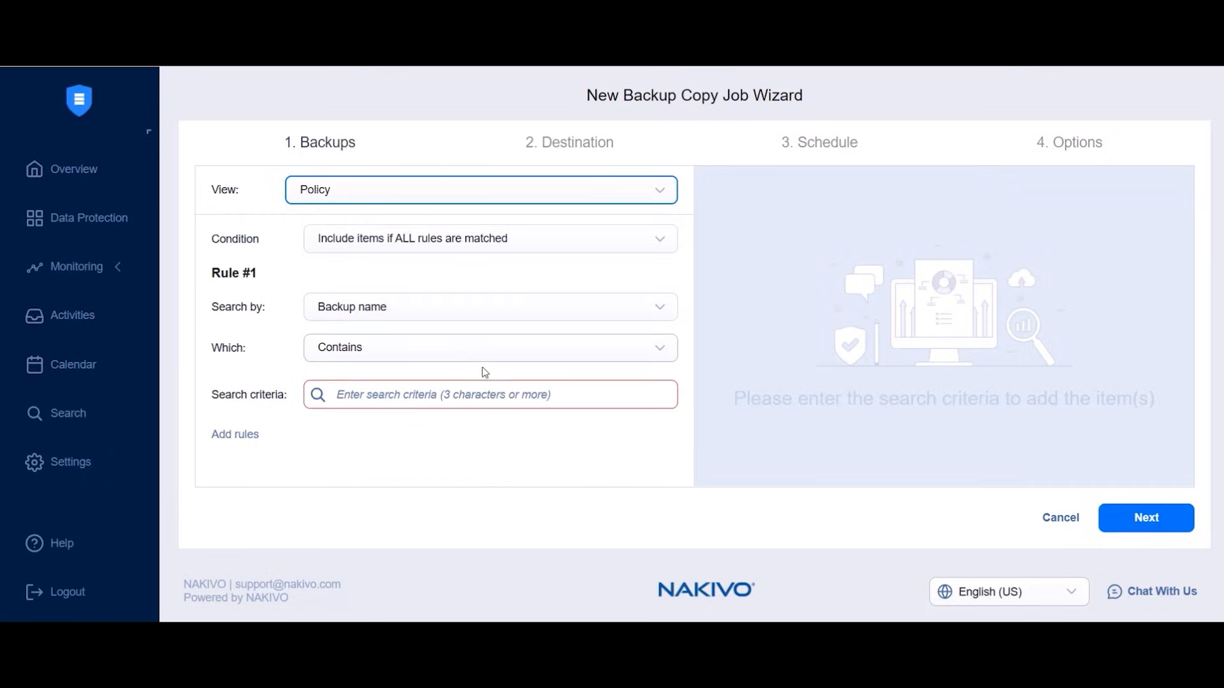
left_click(1055, 519)
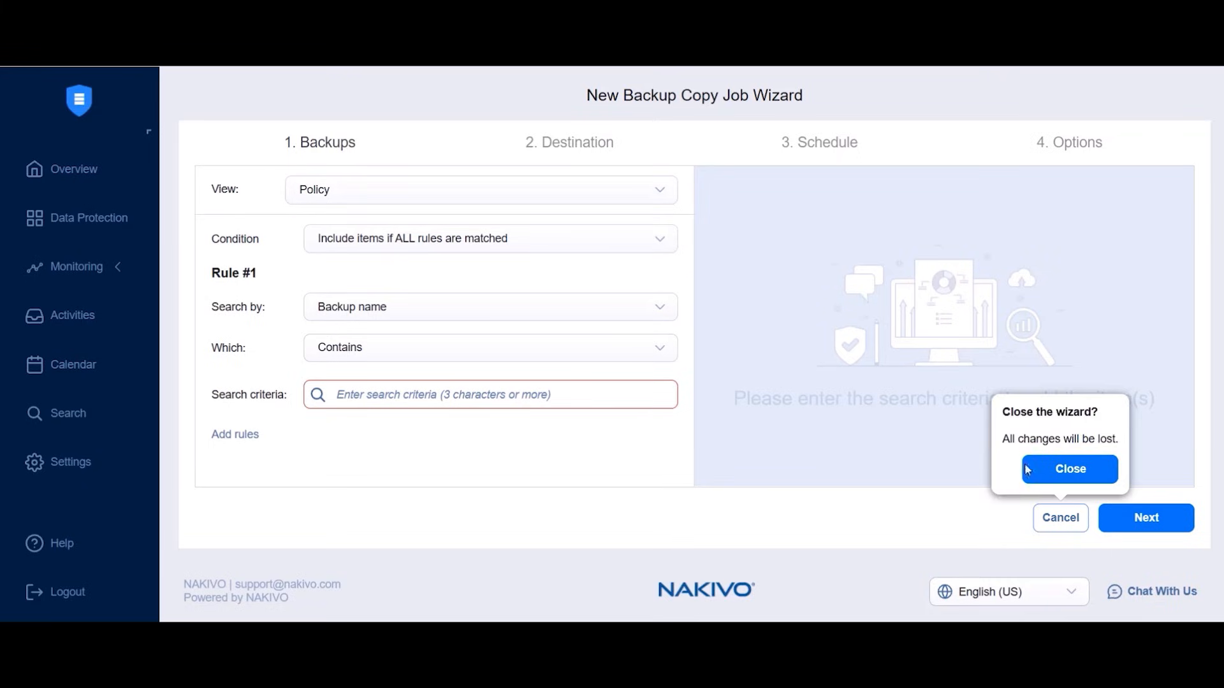
left_click(857, 394)
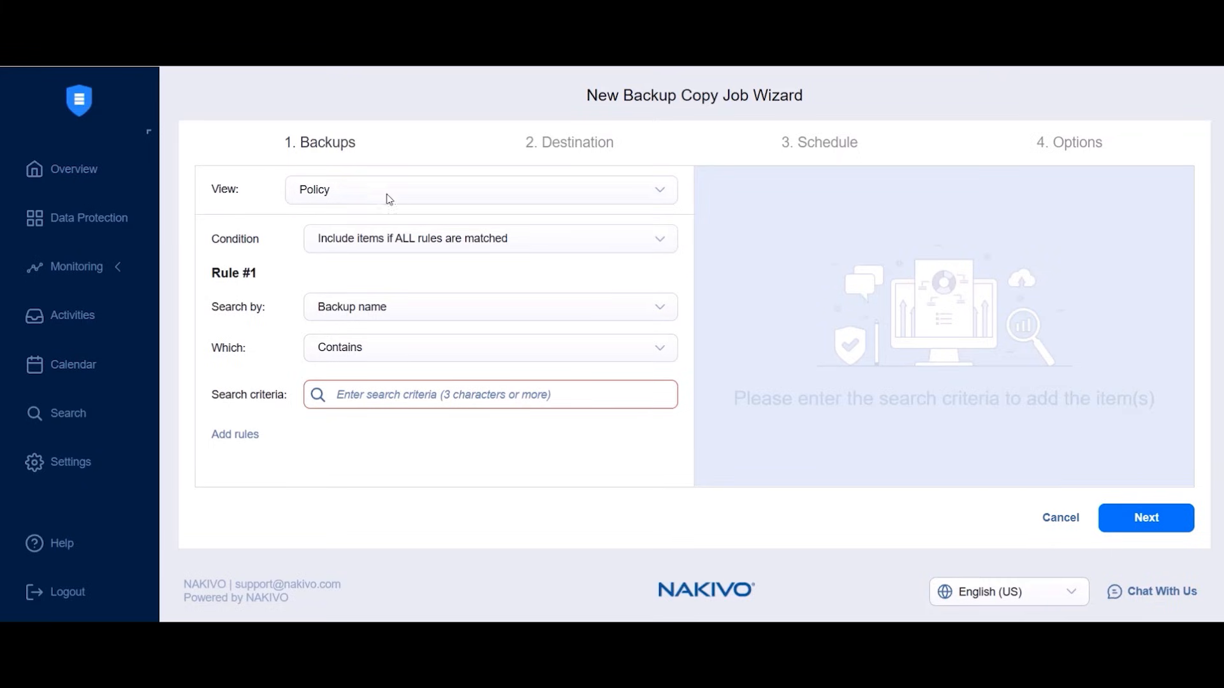
Select the Ms Hyper-V (Backup job) under Jobs & Groups as the source and set the destination to the tape media pool Weekly Tape Archive.
left_click(292, 306)
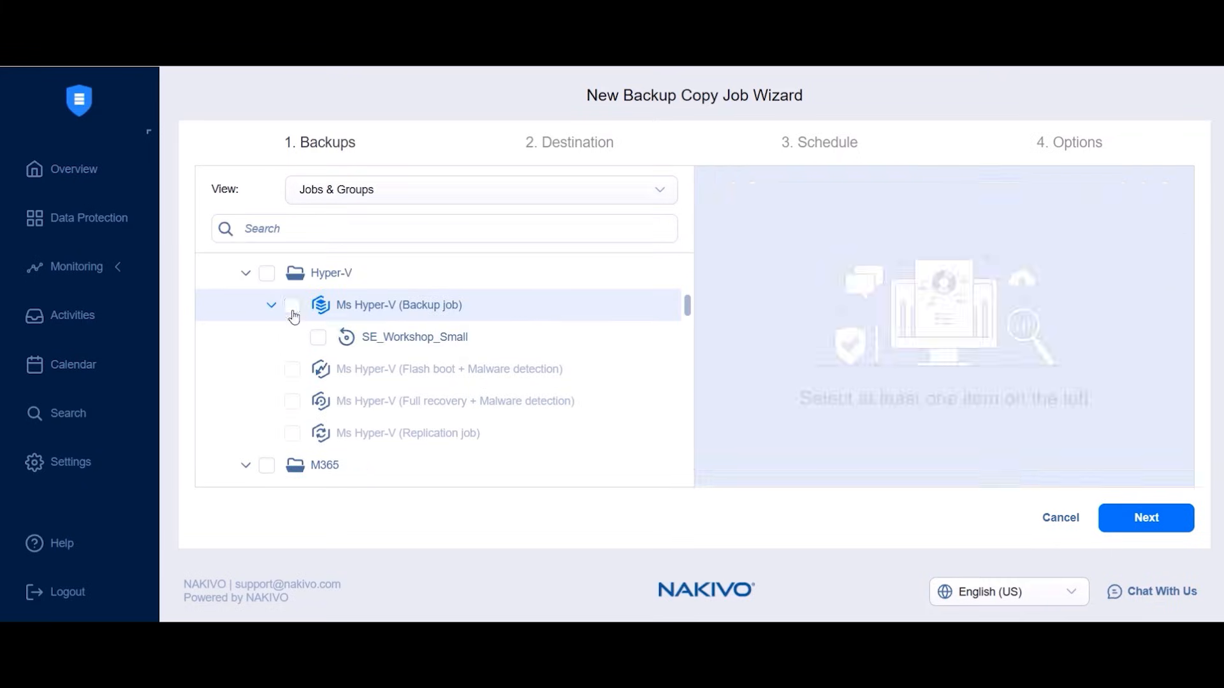
left_click(1132, 520)
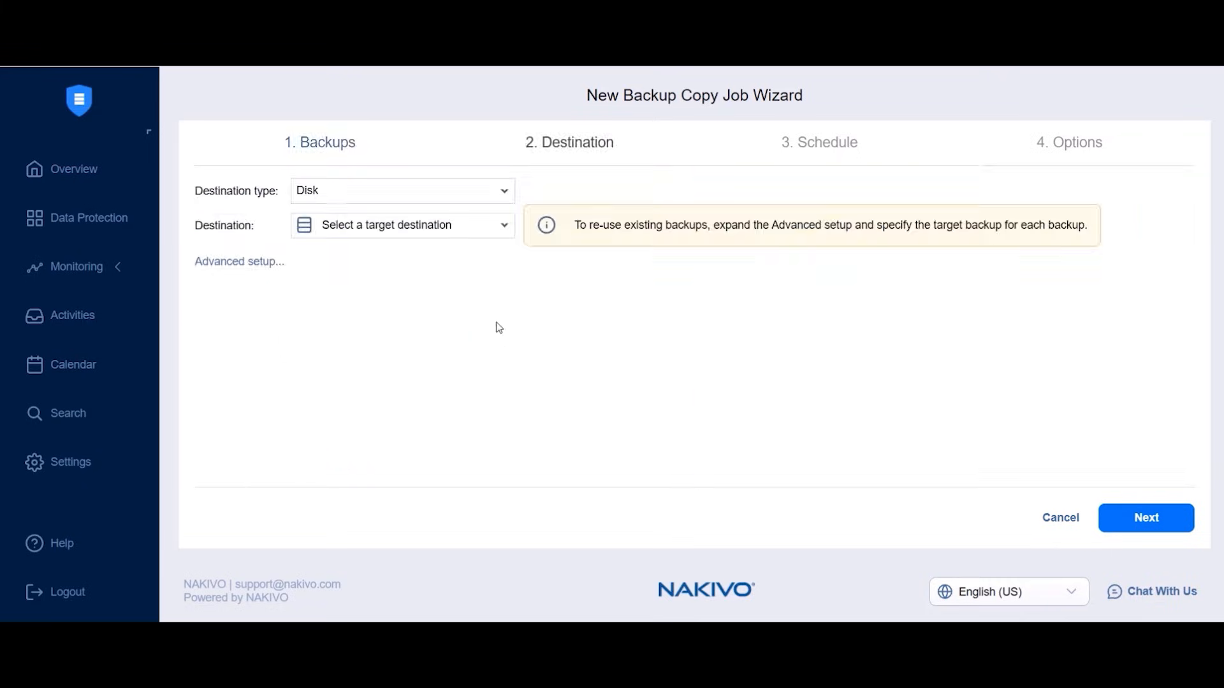
left_click(358, 196)
left_click(328, 235)
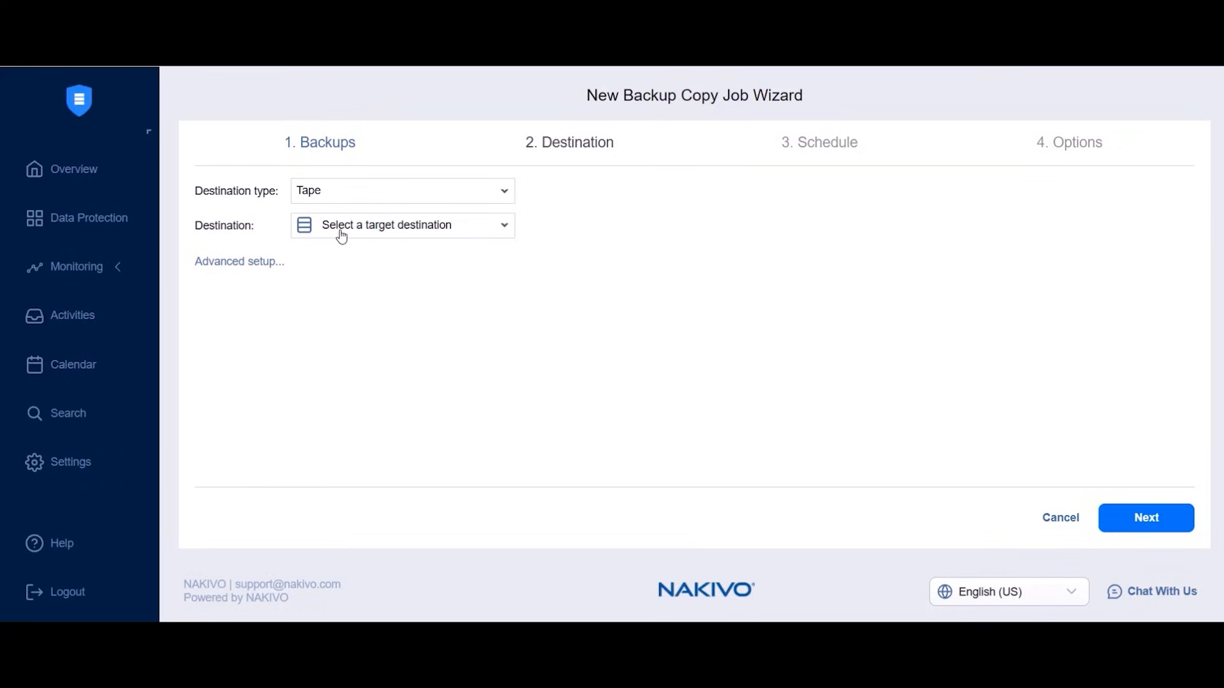
left_click(343, 235)
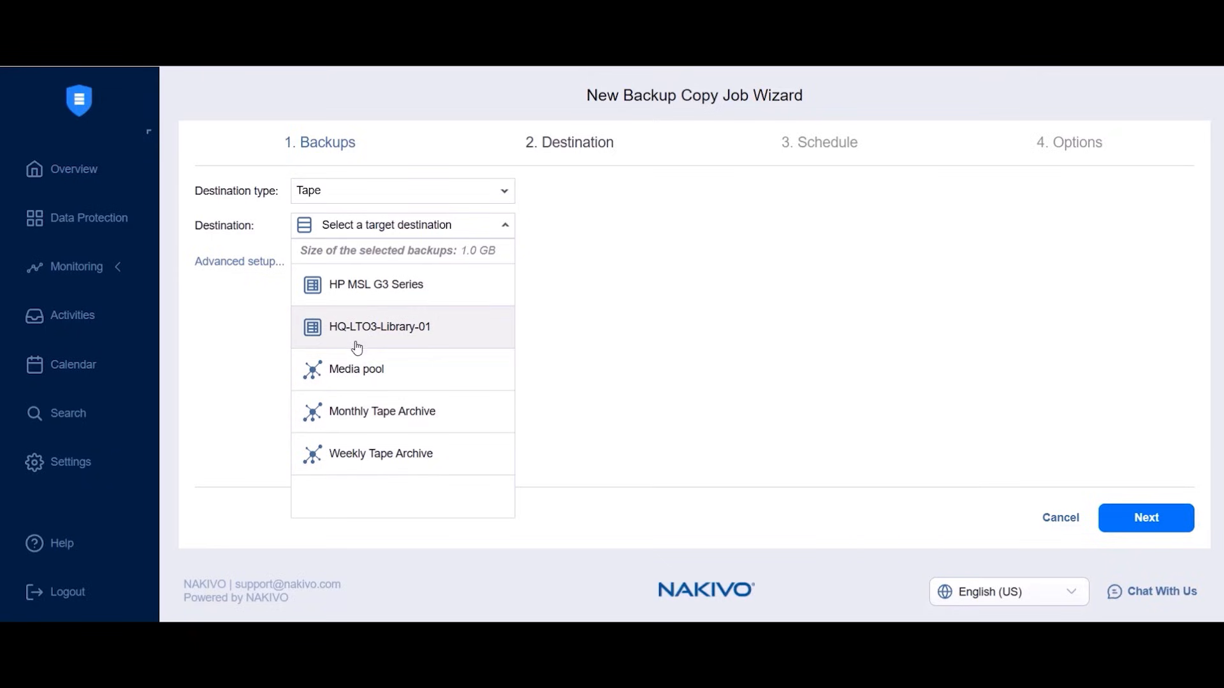
left_click(387, 463)
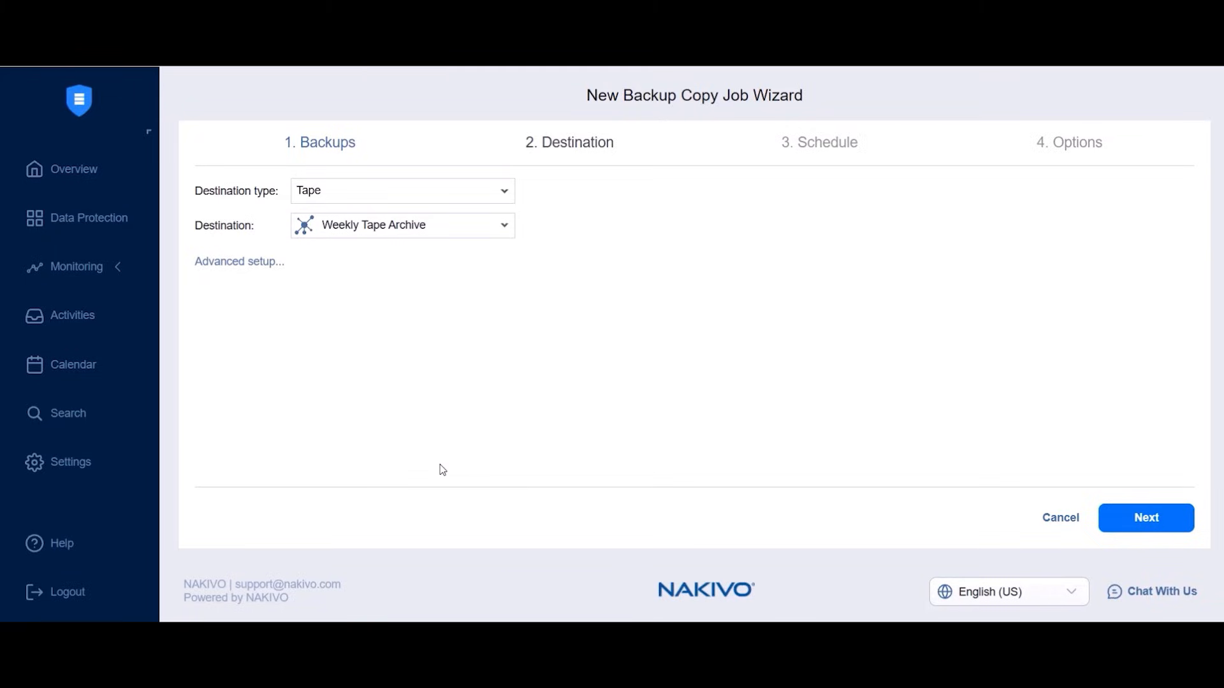
left_click(1120, 526)
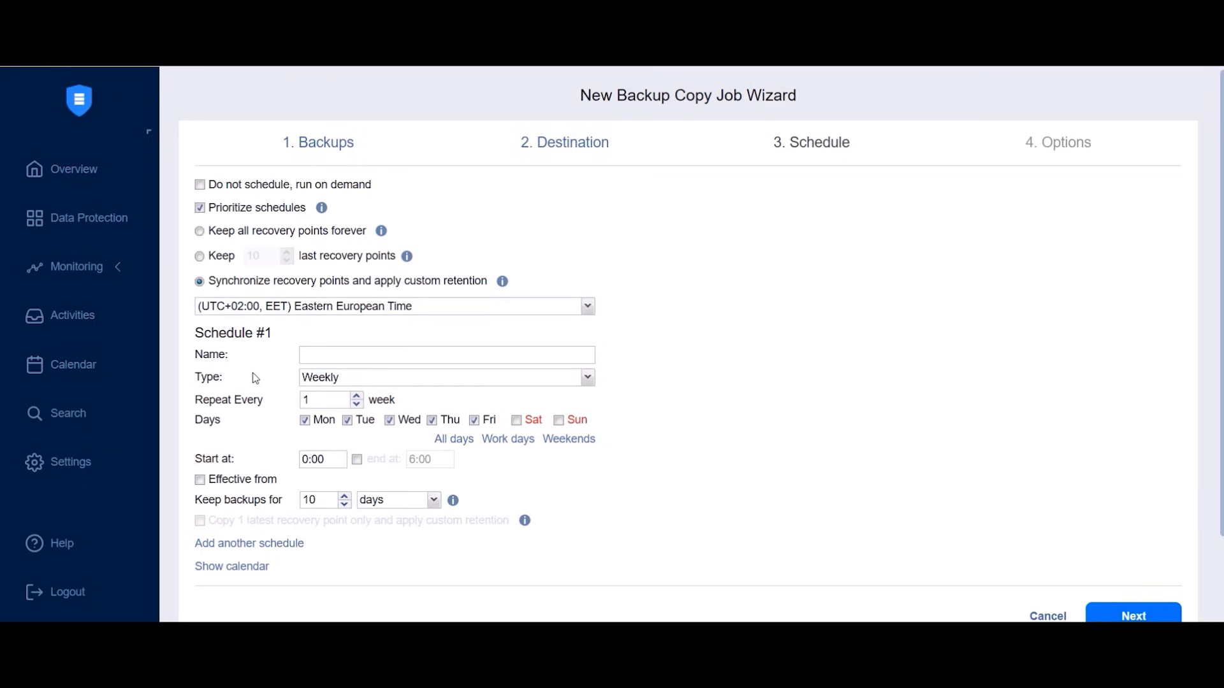
Check the available schedule types, keep Weekly for Schedule #1 and continue to the job options.
left_click(322, 383)
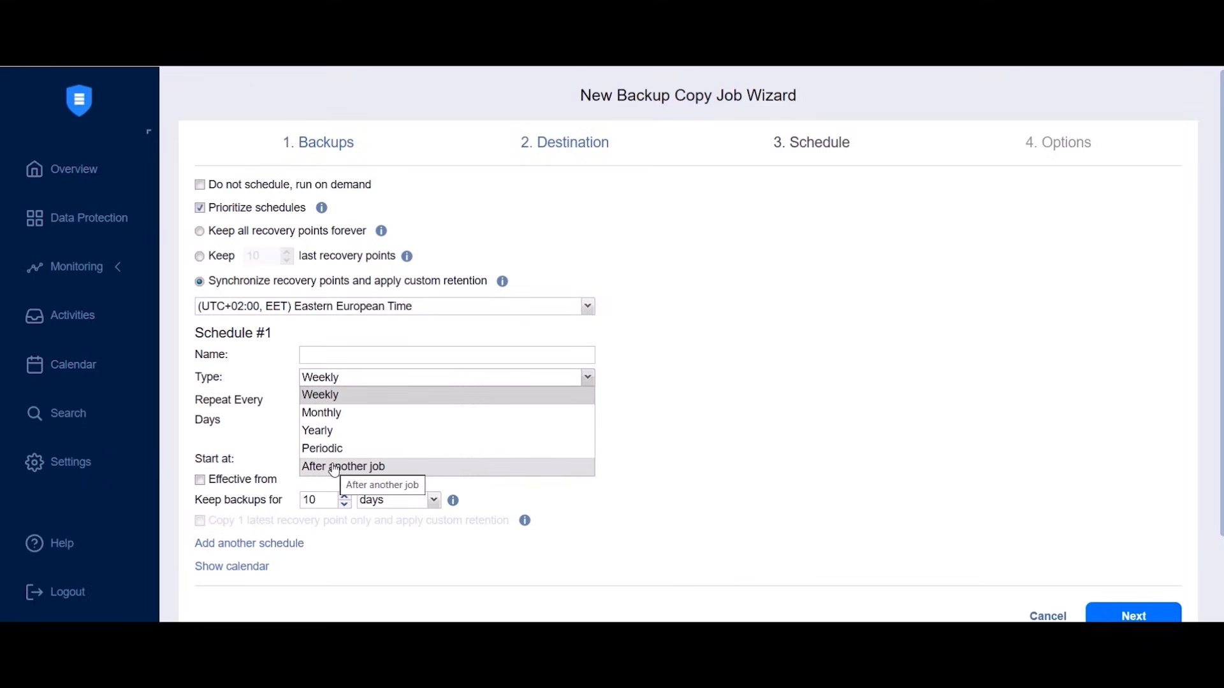
left_click(329, 398)
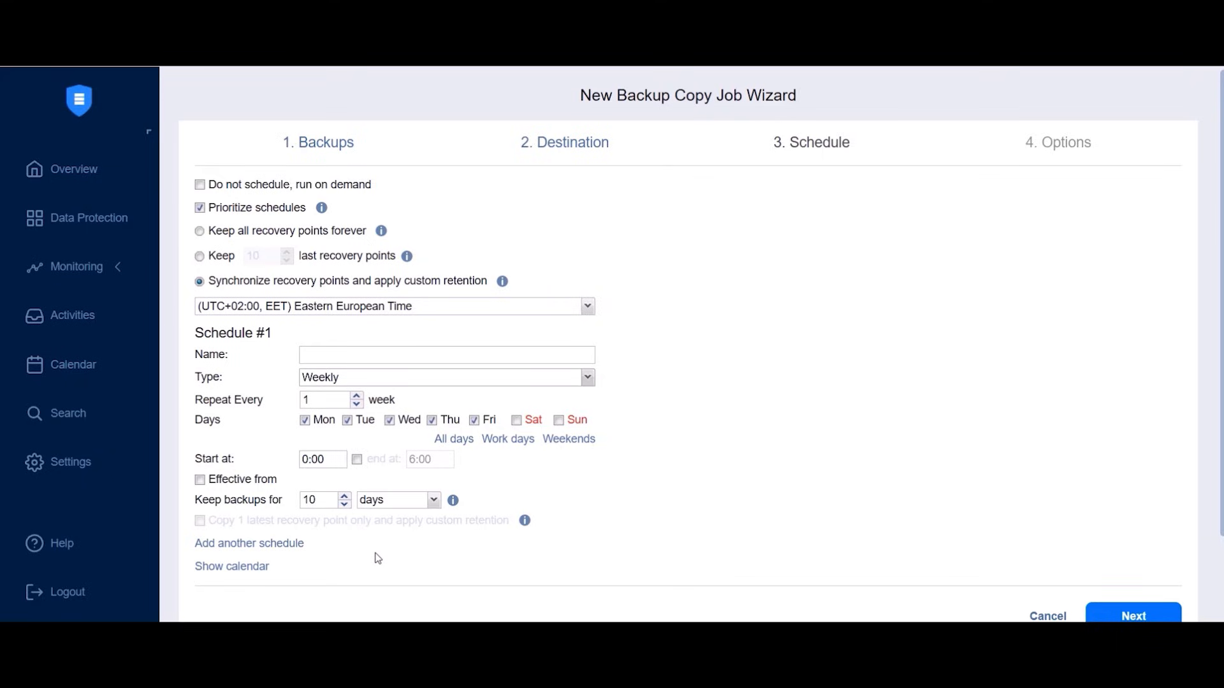
left_click(1107, 617)
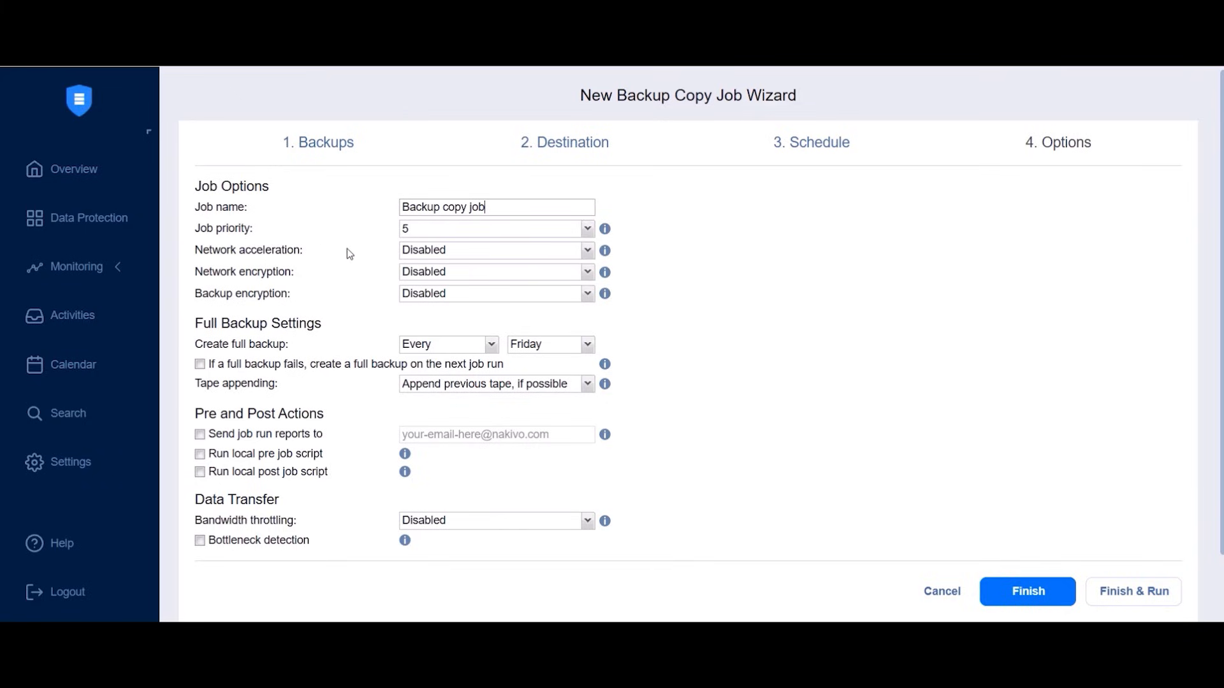
Review the choices for network acceleration, network encryption, backup encryption and tape appending, keeping the default settings.
left_click(436, 254)
left_click(424, 266)
left_click(420, 274)
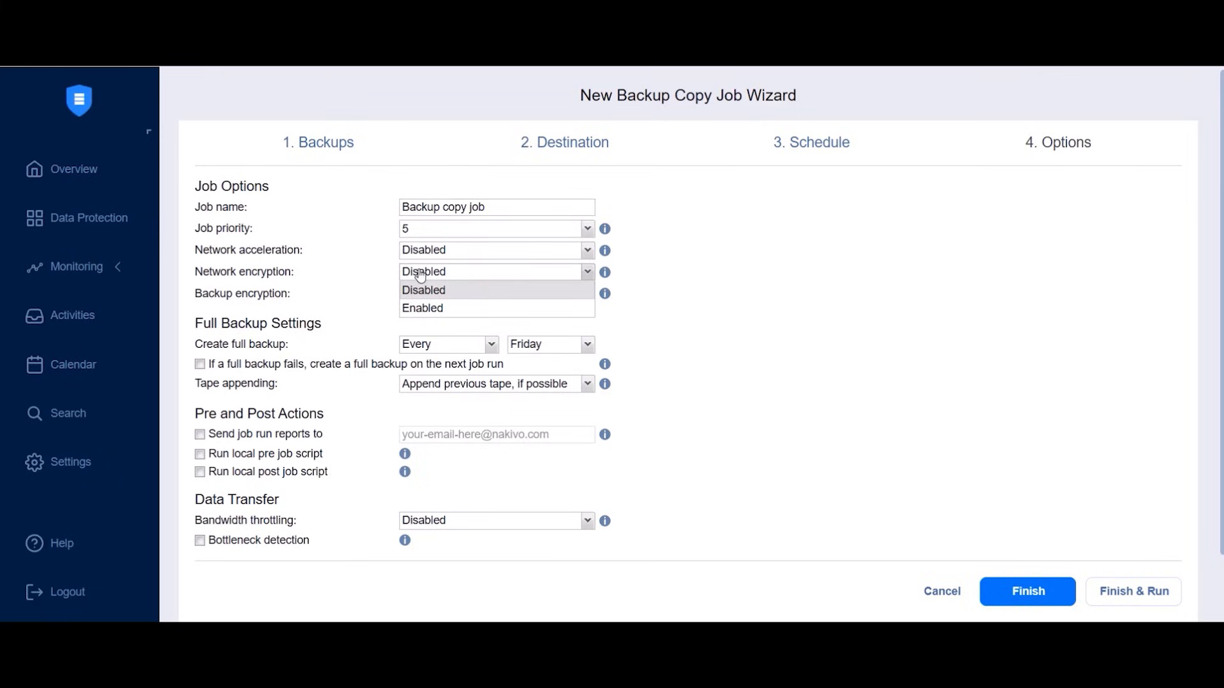
left_click(421, 276)
left_click(421, 297)
left_click(421, 300)
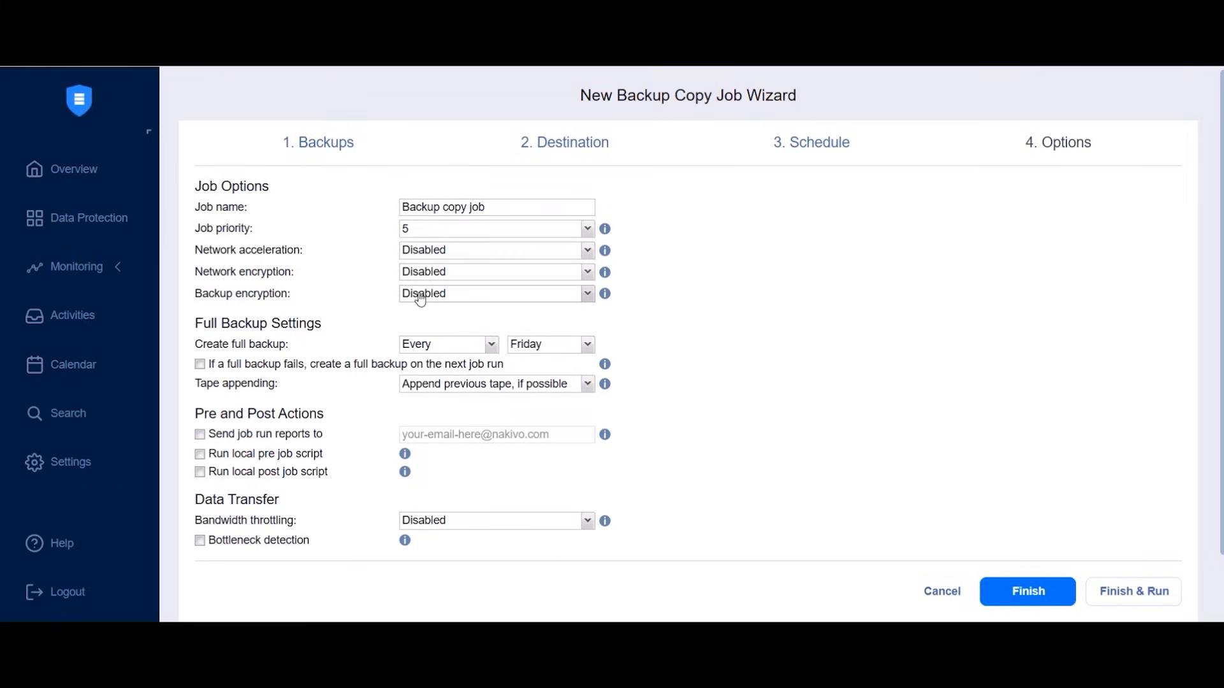
left_click(425, 385)
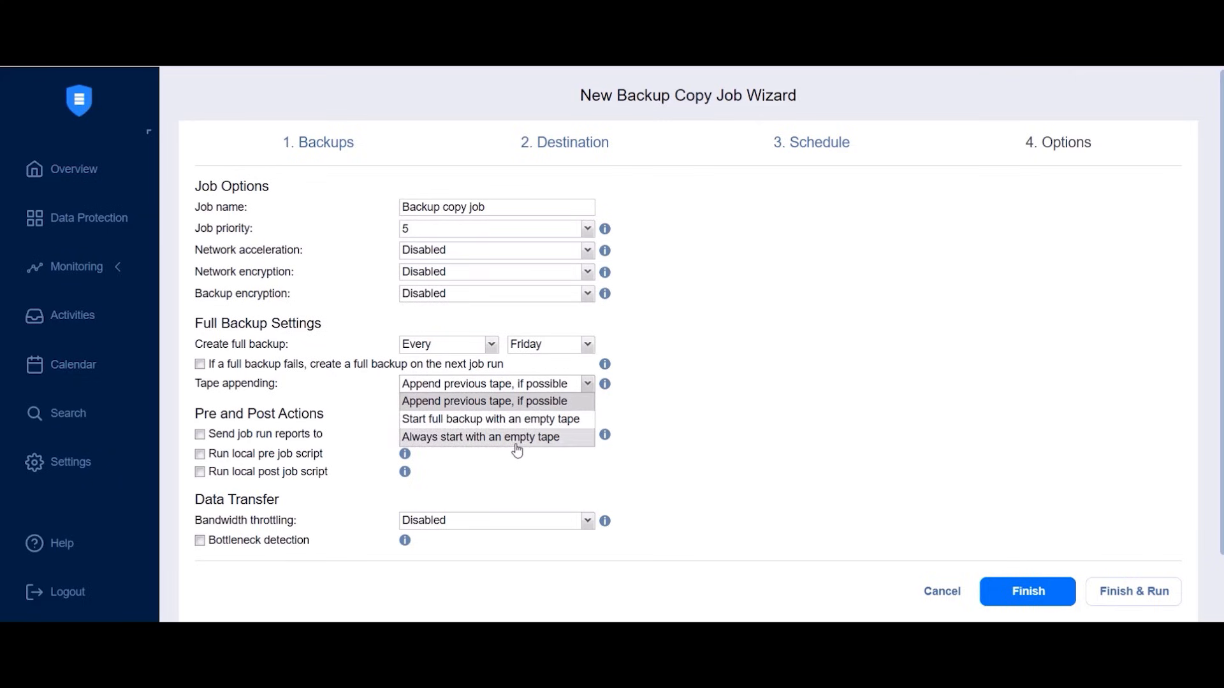
left_click(622, 473)
Finish the job and run it for all backups with the weekly schedule, and check its progress on the job page.
left_click(1131, 592)
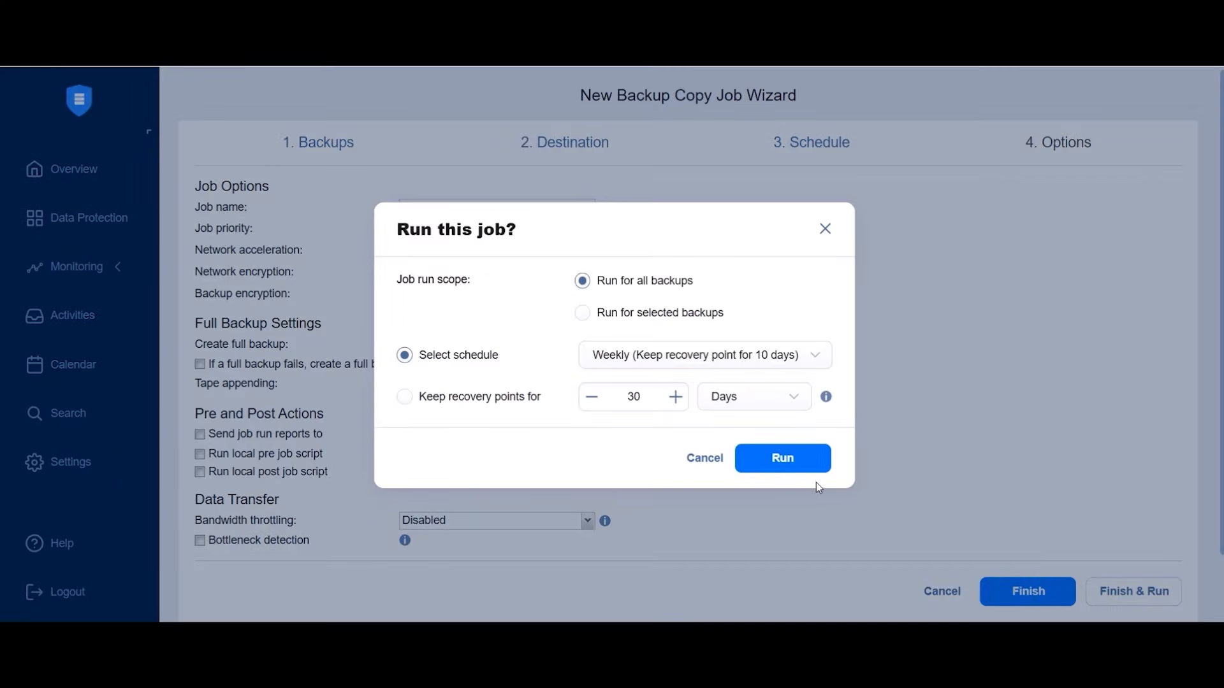
left_click(805, 470)
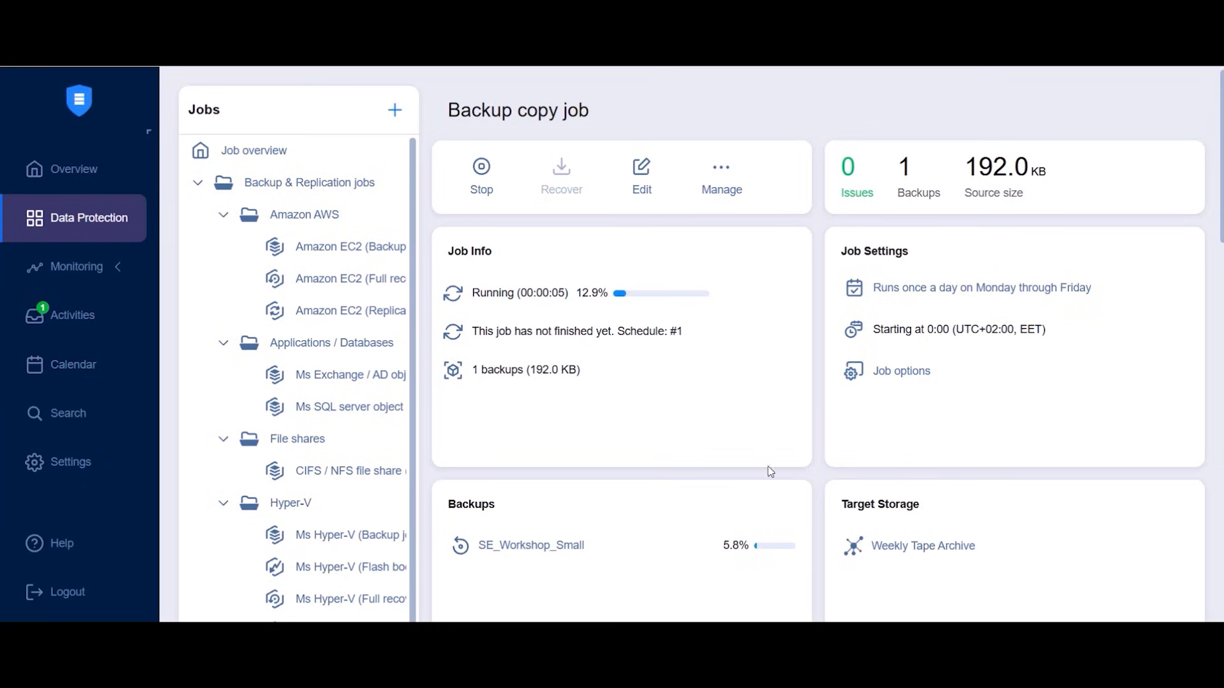
scroll(757, 416, "down", 2)
scroll(752, 416, "down", 2)
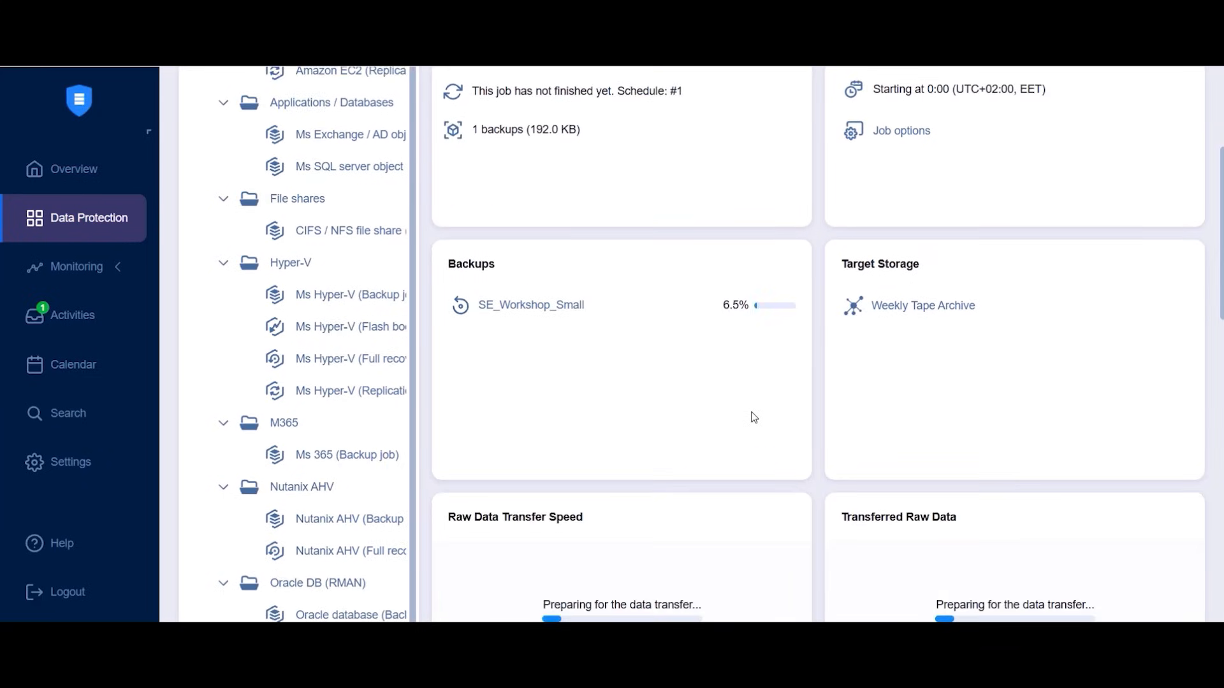
Open the most recent SE_Workshop_Small backup in the tape settings and examine its details and recovery points.
left_click(45, 463)
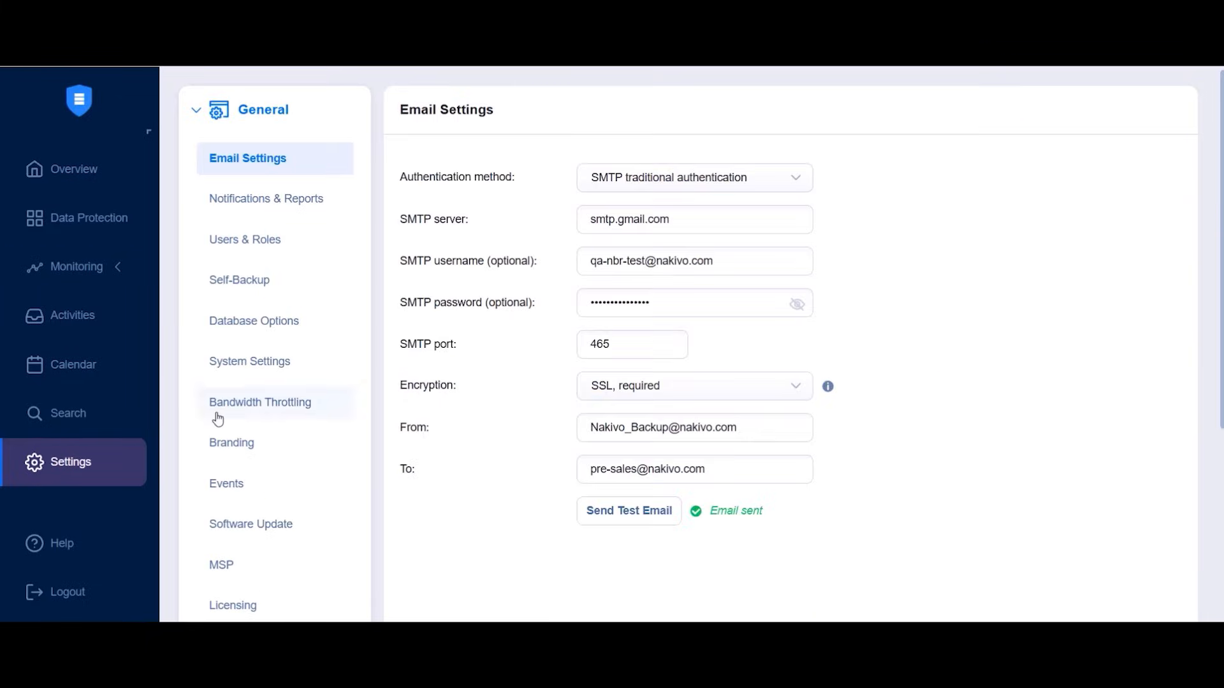
scroll(219, 417, "down", 5)
left_click(258, 516)
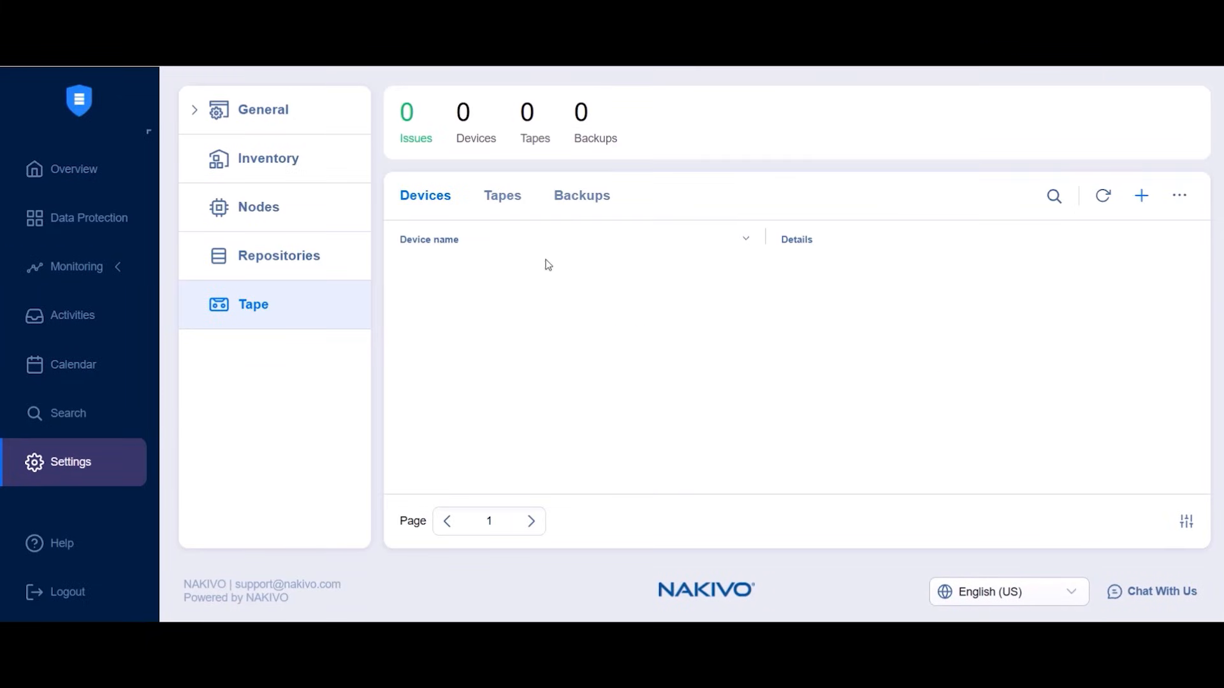
left_click(577, 202)
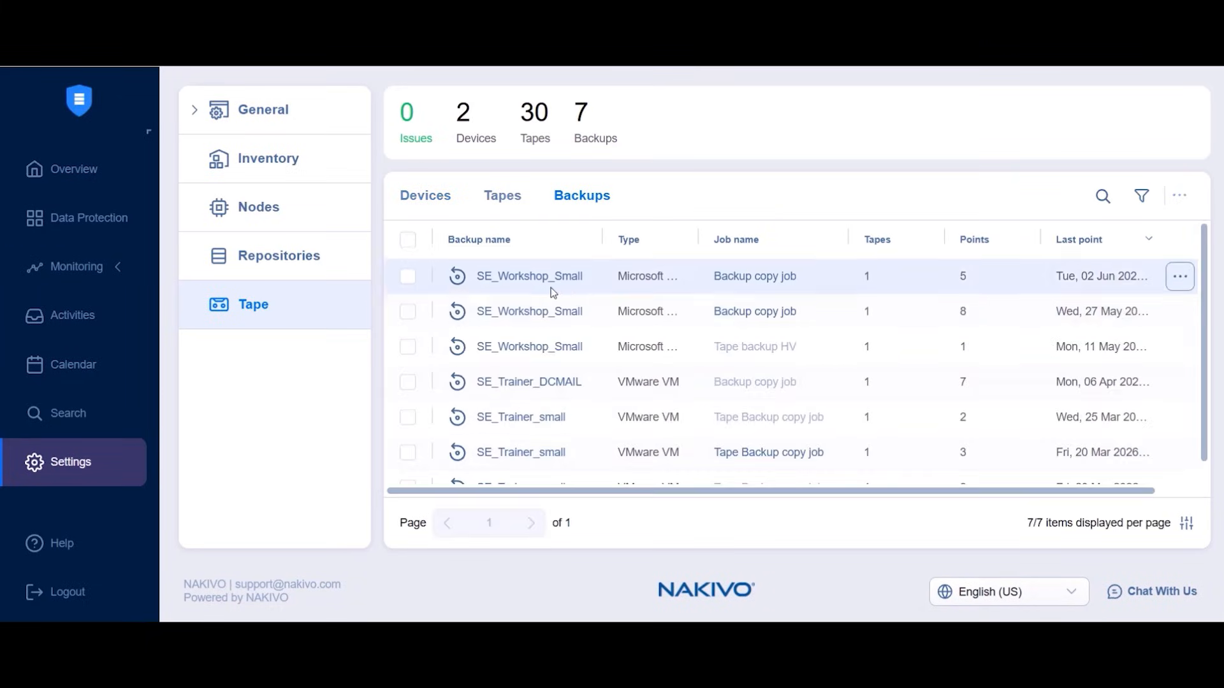
left_click(549, 285)
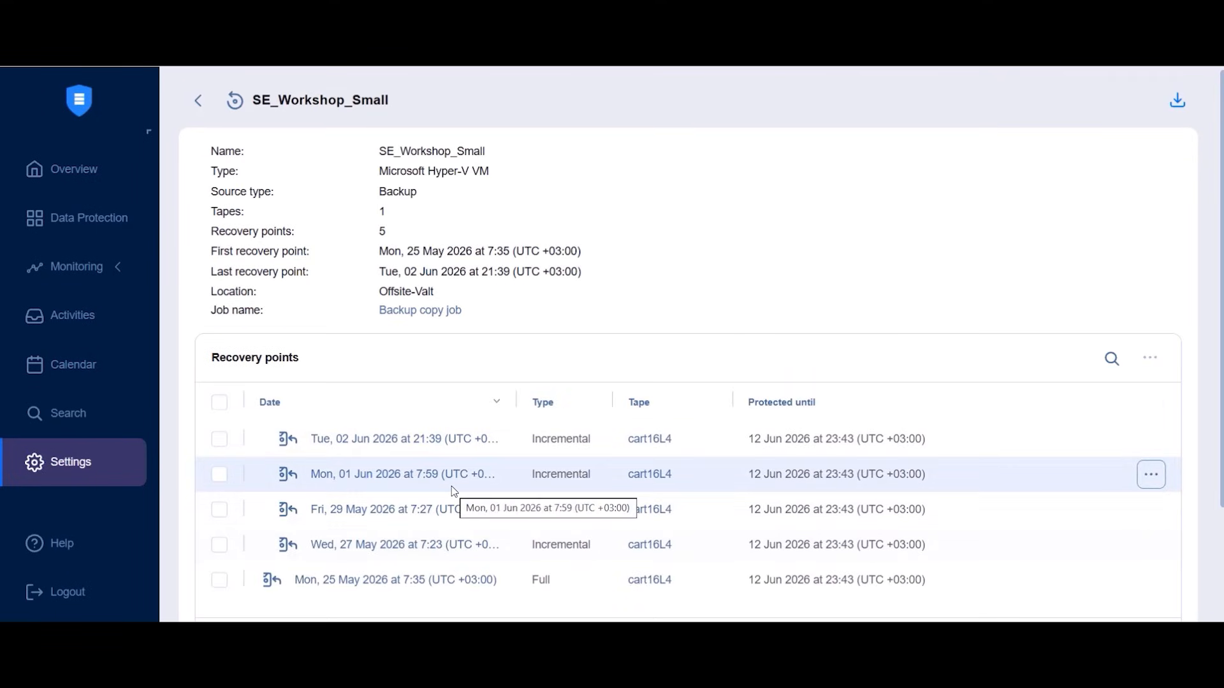
scroll(472, 426, "down", 2)
scroll(453, 266, "up", 2)
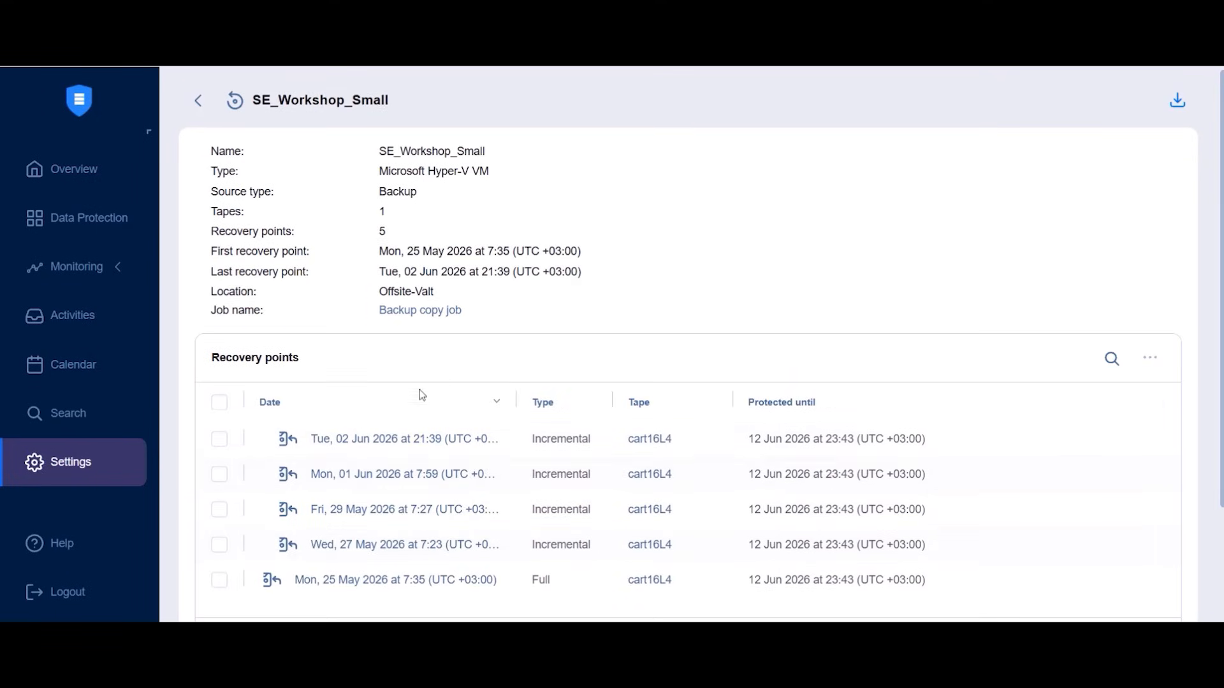
Start a full recovery from tape using the SE_Workshop_Small recovery point of 02 Jun 2026 at 21:39.
left_click(219, 438)
left_click(1150, 439)
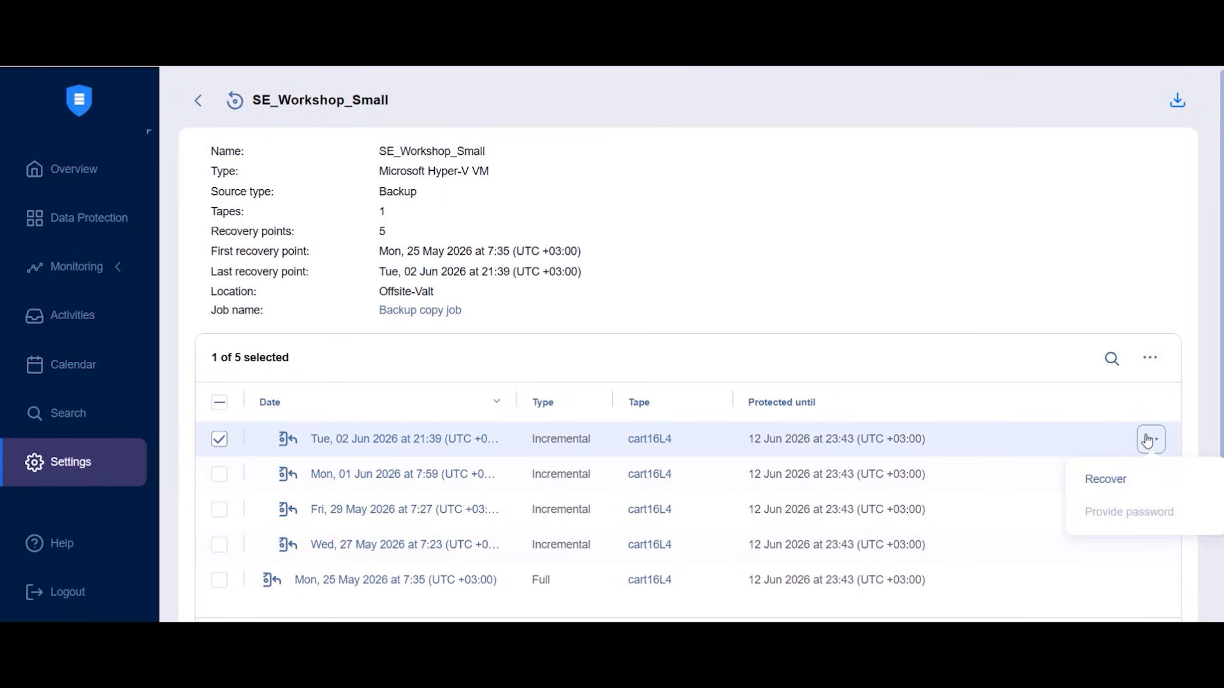
left_click(1101, 480)
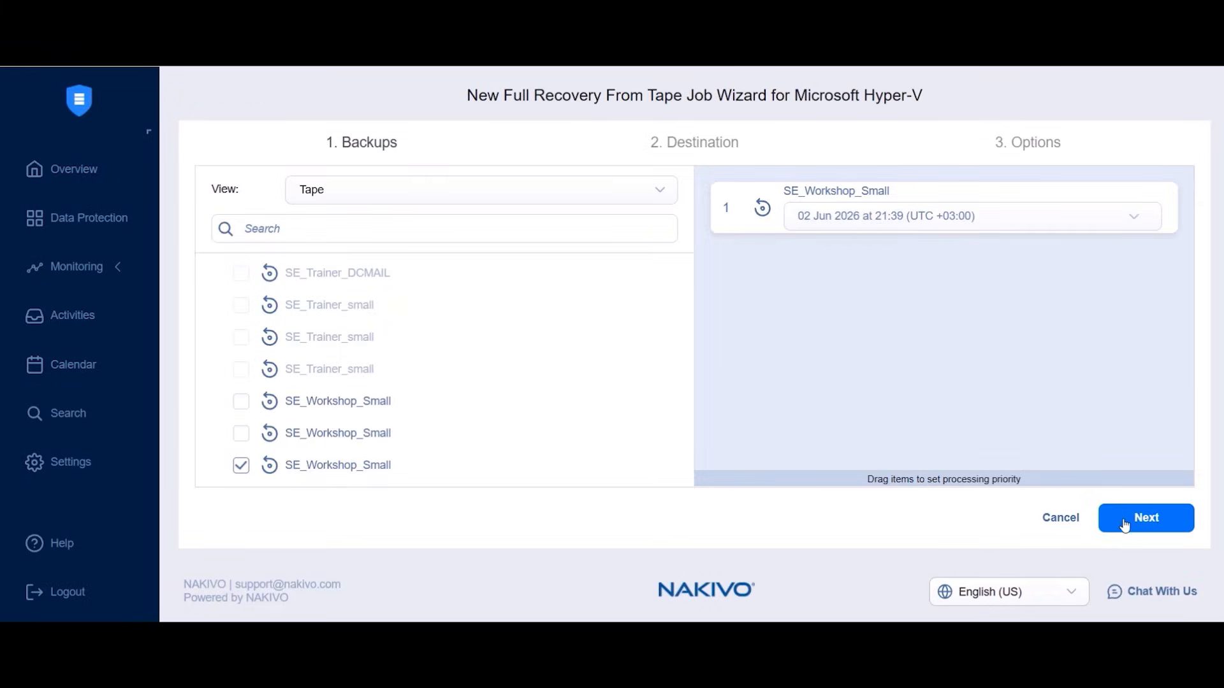
left_click(1134, 524)
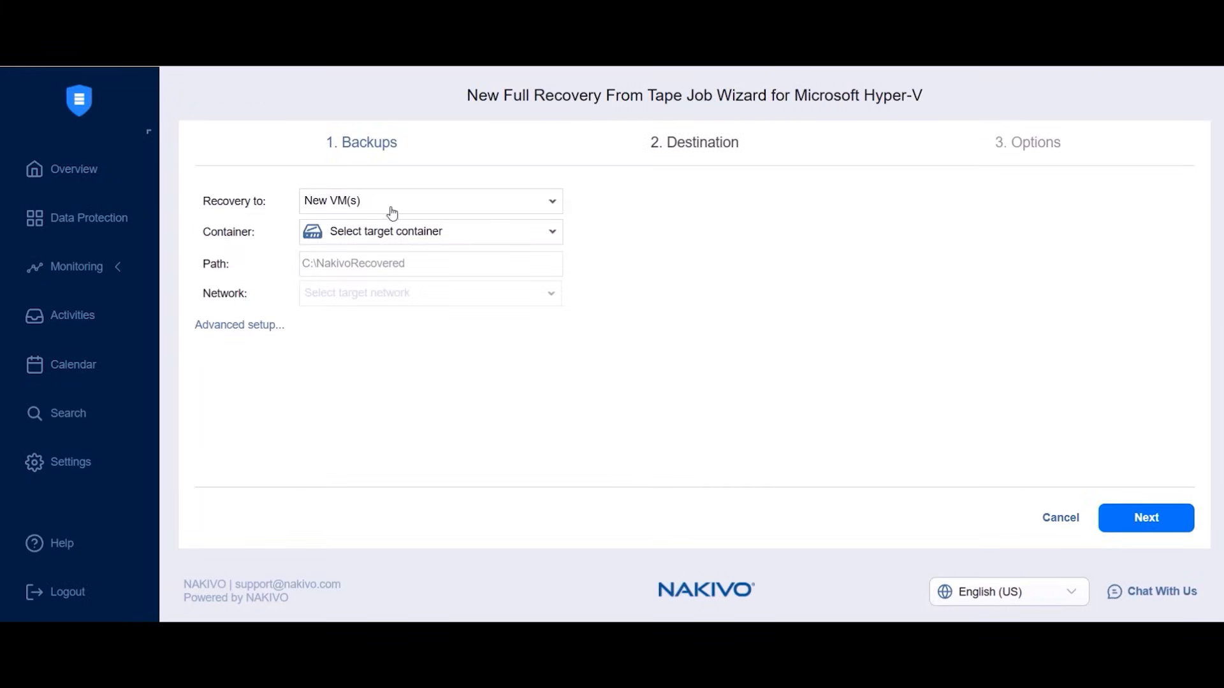
Set the recovery target to a backup repository with Onboard Repository as the container, and close the wizard without saving.
left_click(391, 209)
left_click(373, 240)
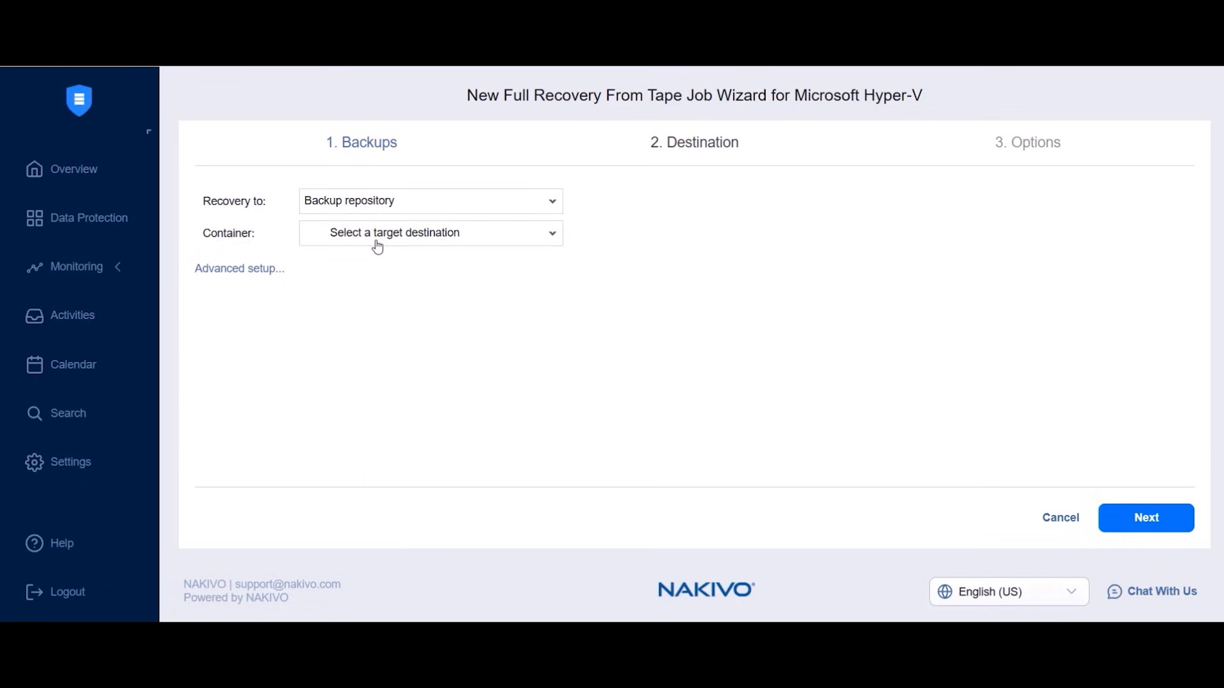
left_click(372, 237)
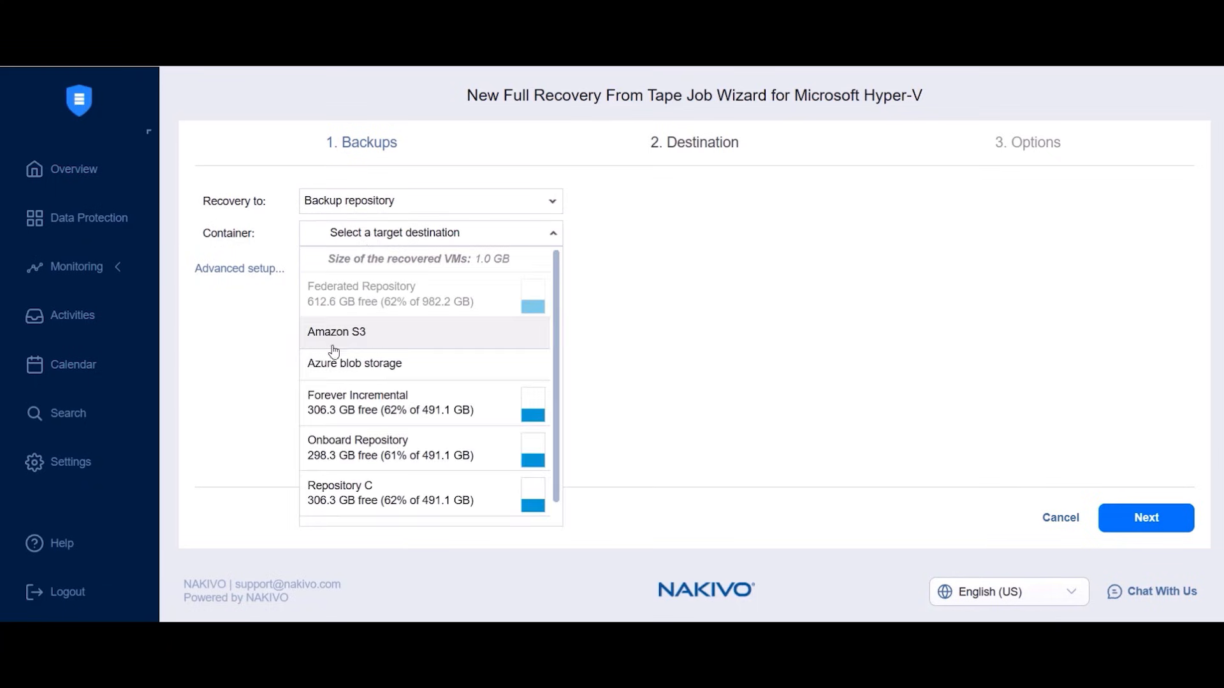
left_click(355, 440)
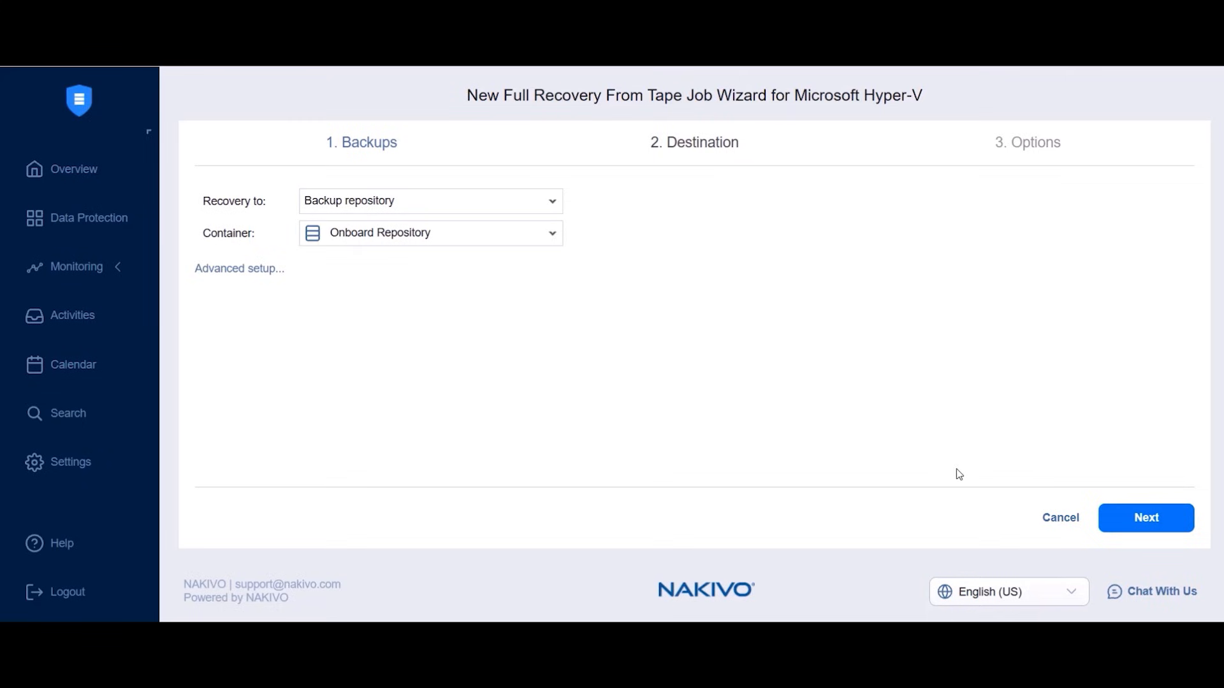
left_click(1046, 517)
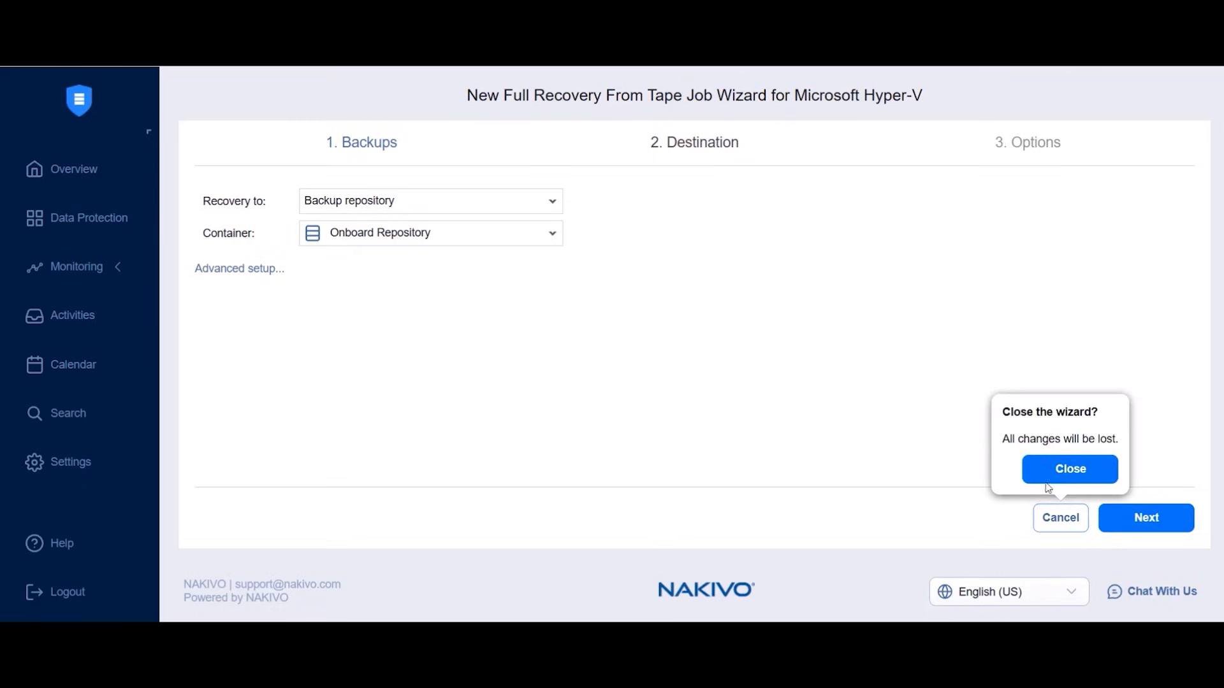
left_click(1056, 475)
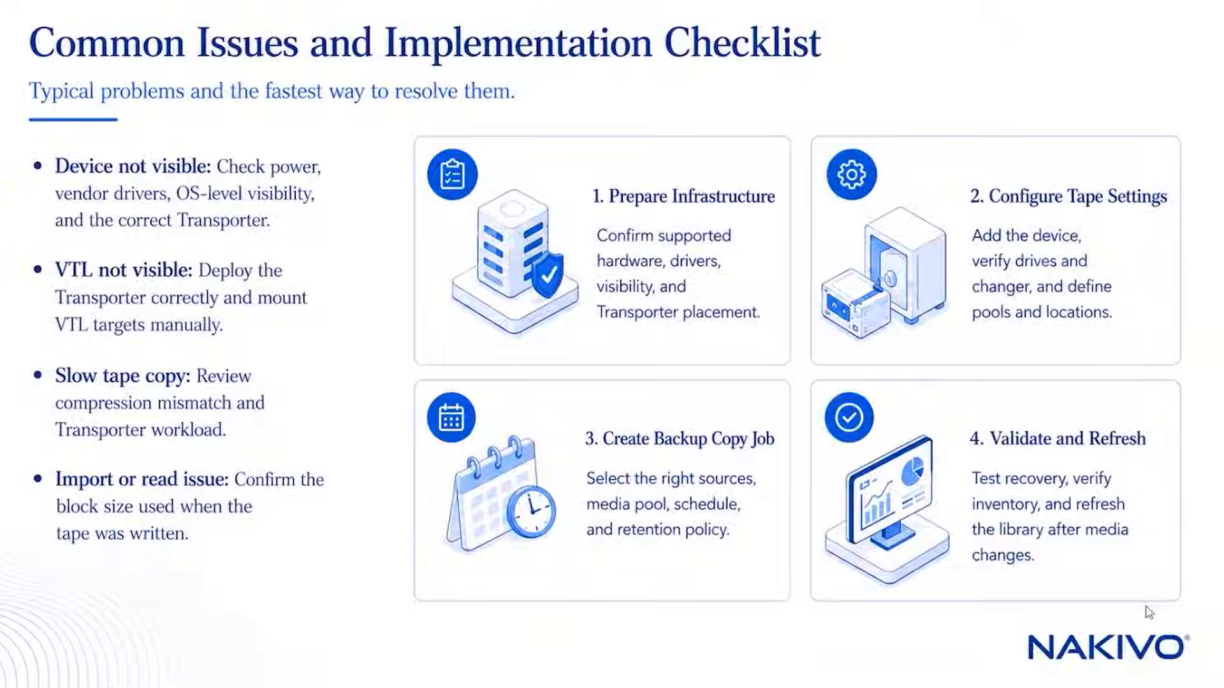